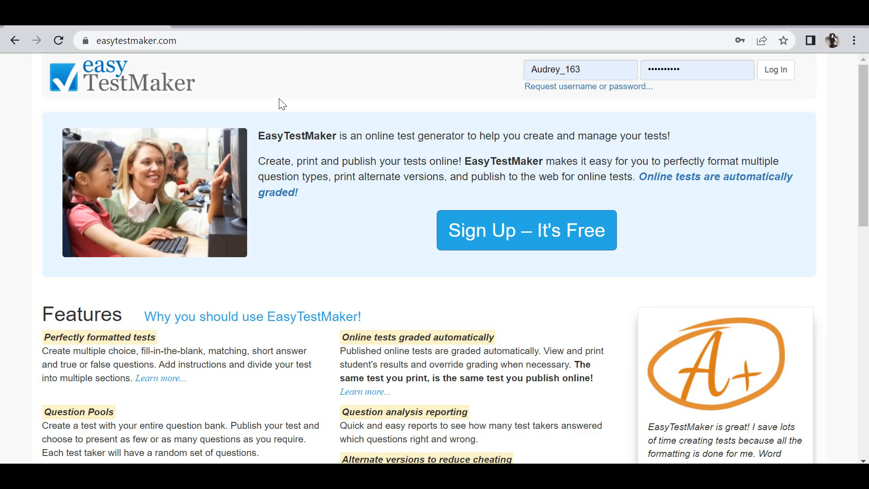
# Log in to EasyTestMaker with the credentials already filled in
pyautogui.click(347, 275)
pyautogui.click(365, 211)
pyautogui.click(781, 75)
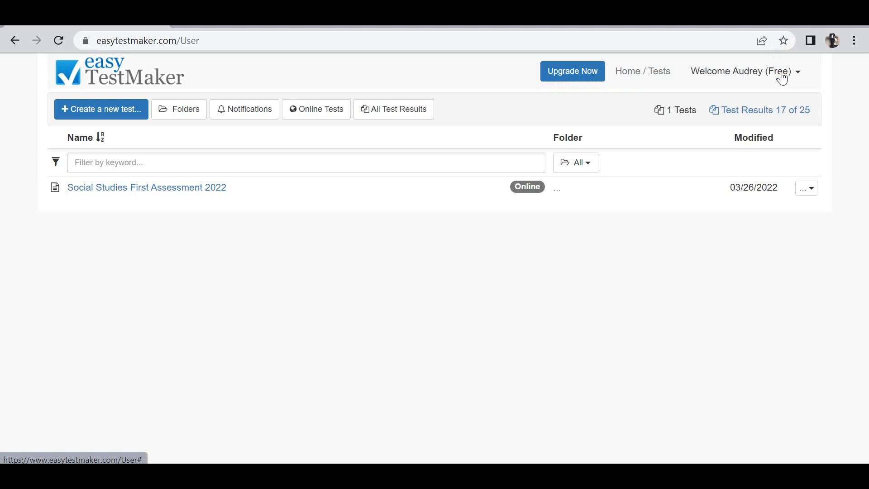
# Look through the existing "Social Studies First Assessment 2022" test and return to the test list
pyautogui.click(200, 189)
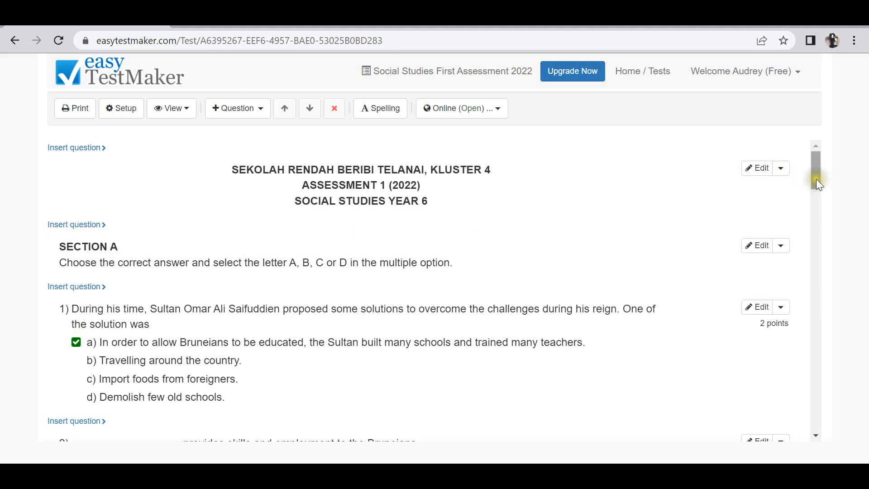
pyautogui.moveTo(818, 183); pyautogui.dragTo(817, 127)
pyautogui.click(14, 40)
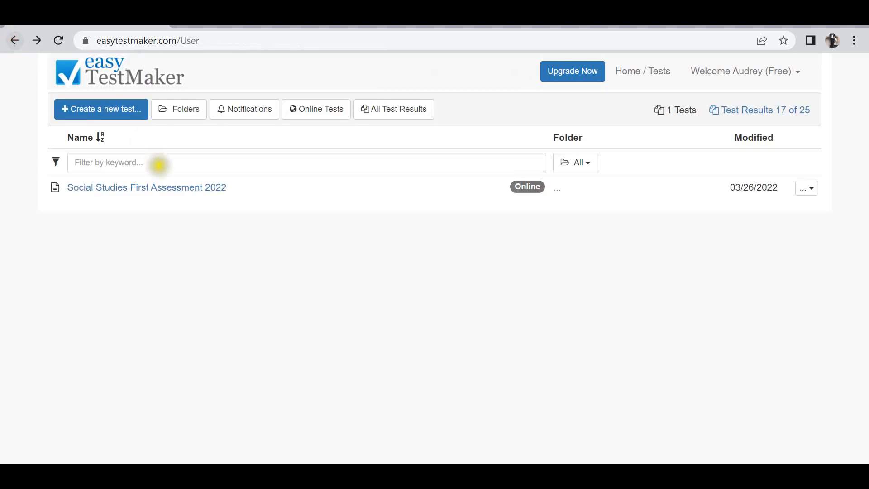
# Start a new test and name it "Social studies Trial Assessment"
pyautogui.click(124, 114)
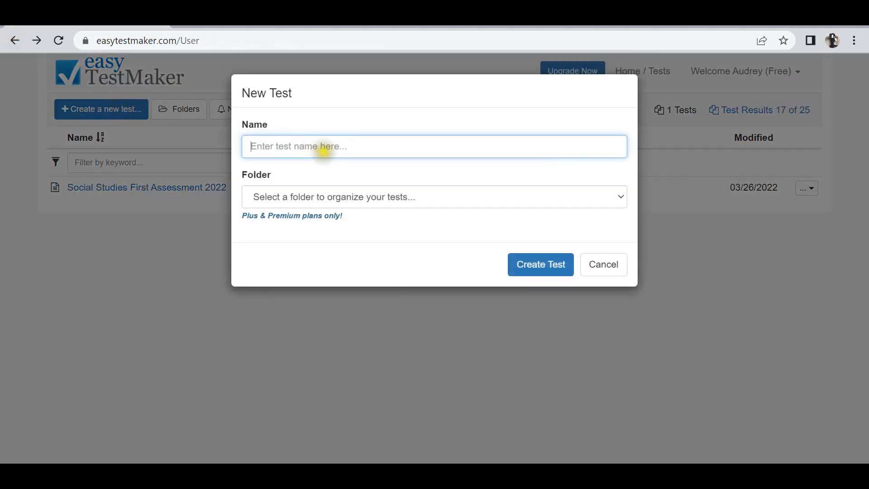
pyautogui.click(323, 147)
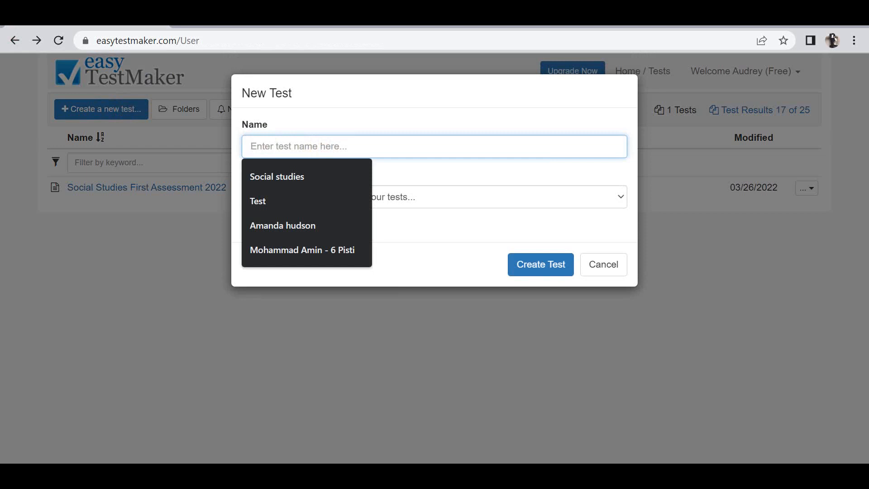
pyautogui.click(319, 177)
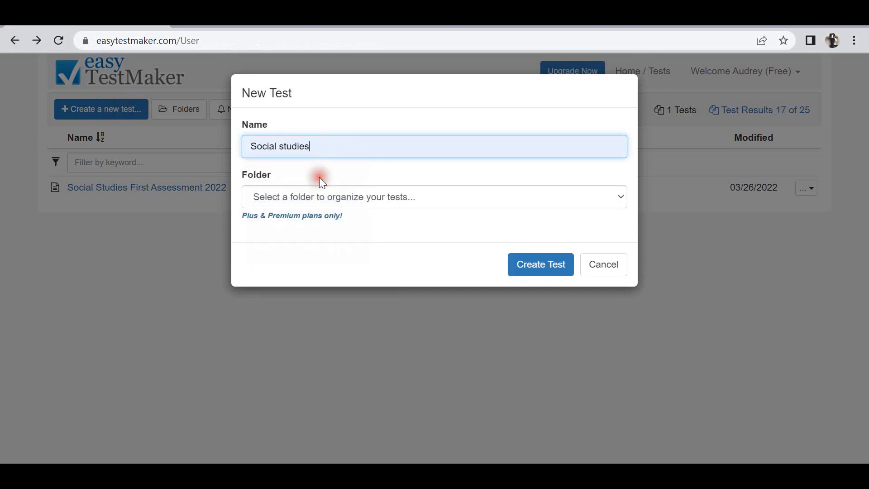
pyautogui.write('TEst Asses')
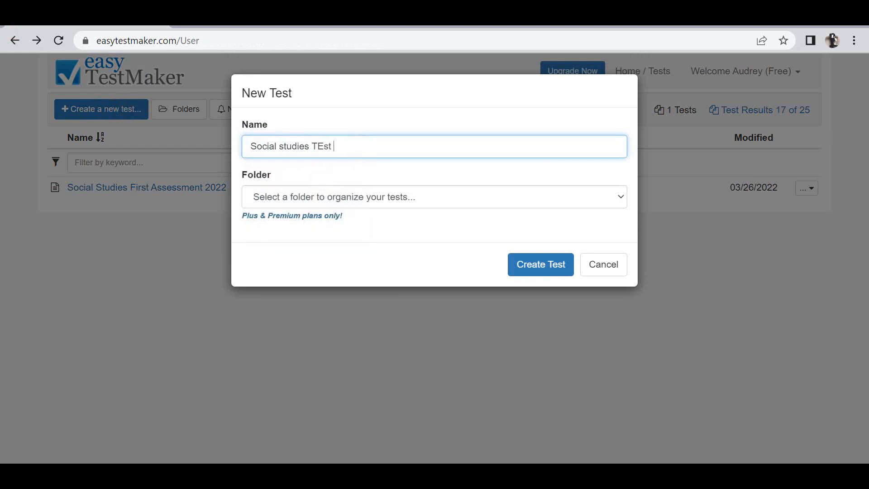
pyautogui.press('BackSpace')
pyautogui.press('BackSpace')
pyautogui.press('BackSpace')
pyautogui.press('BackSpace')
pyautogui.press('BackSpace')
pyautogui.press('BackSpace')
pyautogui.press('BackSpace')
pyautogui.press('BackSpace')
pyautogui.press('BackSpace')
pyautogui.press('BackSpace')
pyautogui.write('Trial Assessment')
# Leave the folder at its default choice and create the test
pyautogui.click(402, 204)
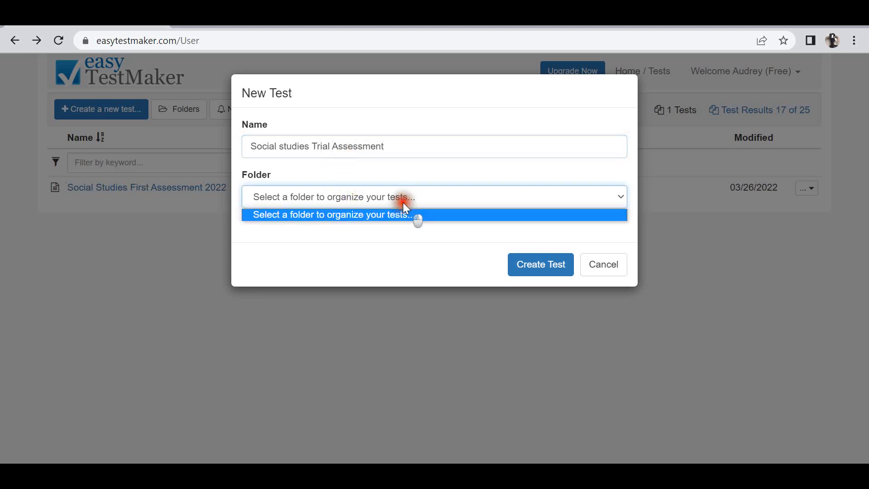
pyautogui.click(413, 213)
pyautogui.click(543, 273)
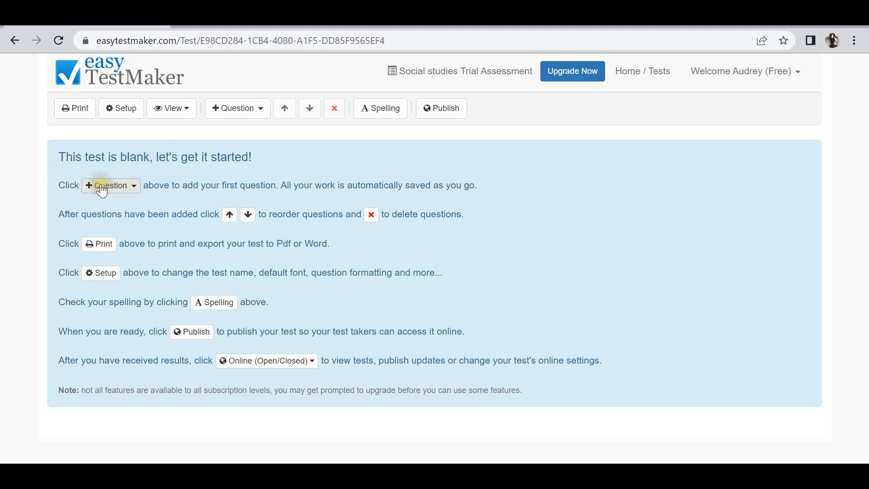
# Add a section heading to the blank test with the first line "SEKOLSH RENDAH BERIBI TELANAI"
pyautogui.click(249, 112)
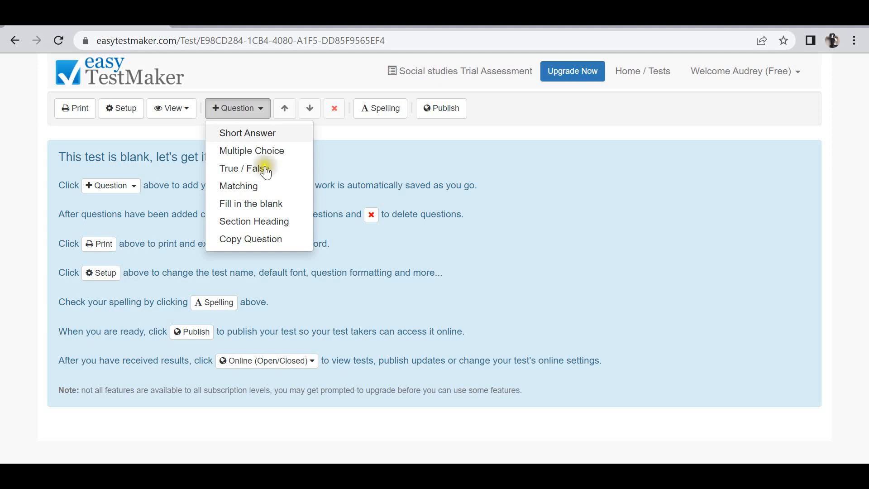
pyautogui.click(255, 222)
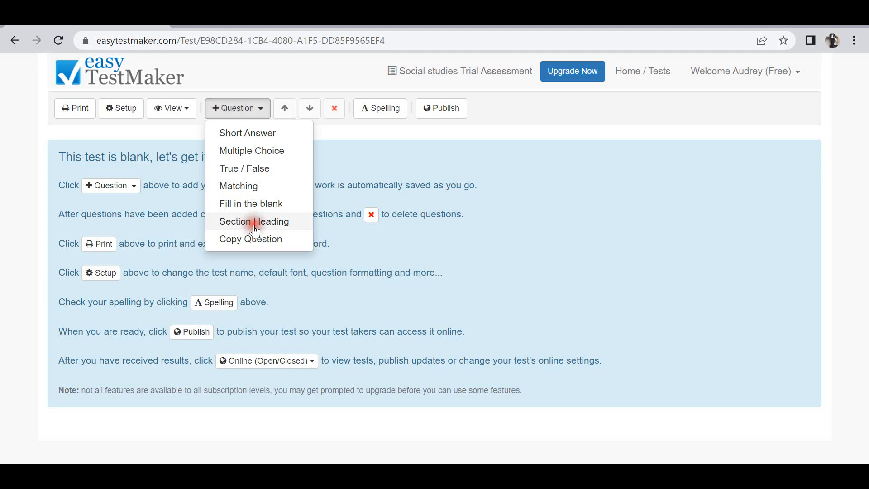
pyautogui.click(255, 231)
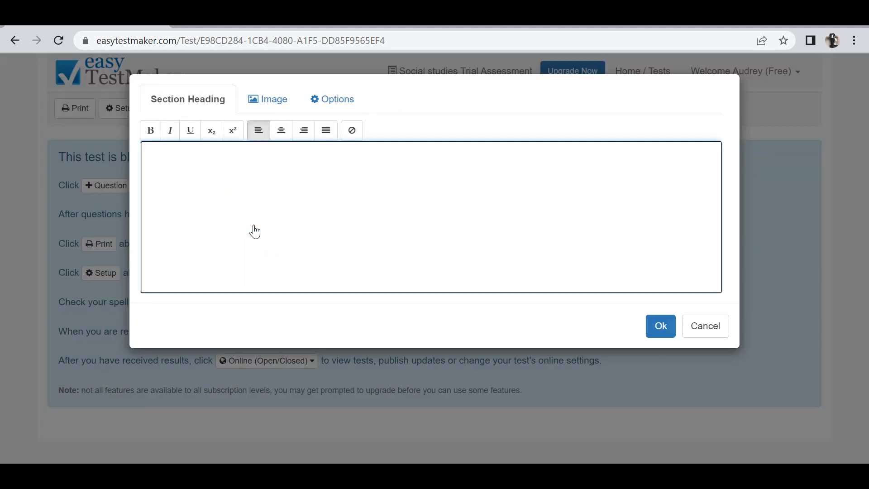
pyautogui.write('SEKOLSH RENDH')
pyautogui.press('BackSpace')
pyautogui.press('BackSpace')
pyautogui.write('AH BEIRBI')
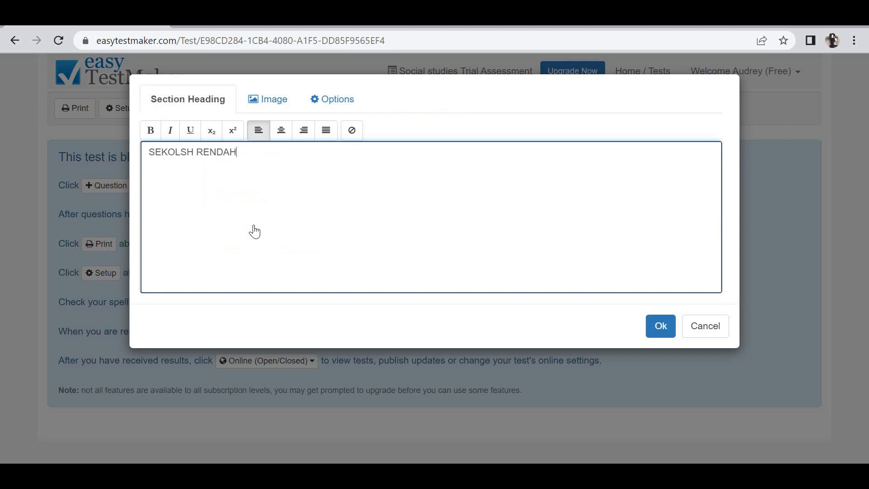
pyautogui.press('BackSpace')
pyautogui.press('BackSpace')
pyautogui.press('BackSpace')
pyautogui.write('RIBI TELNAI')
pyautogui.press('BackSpace')
pyautogui.press('BackSpace')
pyautogui.press('BackSpace')
pyautogui.write('ANAI ')
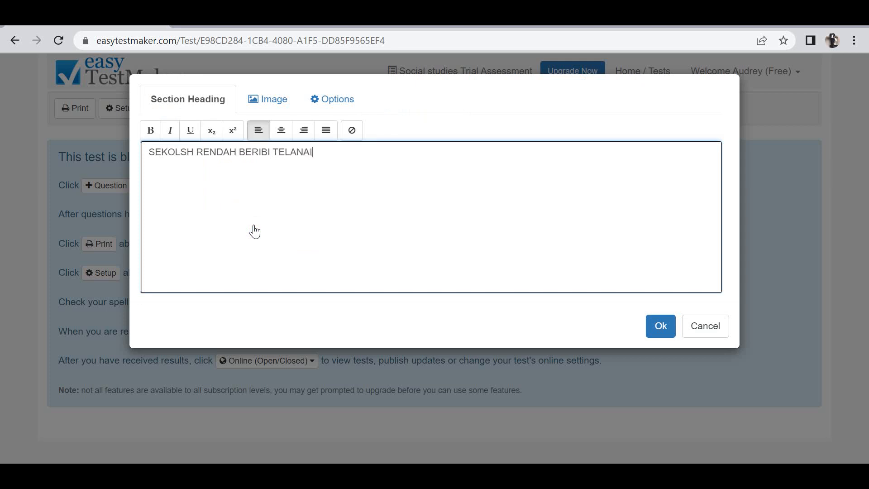
# Add the lines "KLUSTER 4" and "TRIAL ASSESSMENT" below the school name in the section heading
pyautogui.write('KLUSTER 4')
pyautogui.press('Return')
pyautogui.write('S')
pyautogui.press('BackSpace')
pyautogui.write('RR')
pyautogui.press('BackSpace')
pyautogui.press('BackSpace')
pyautogui.write('TRIAL AS')
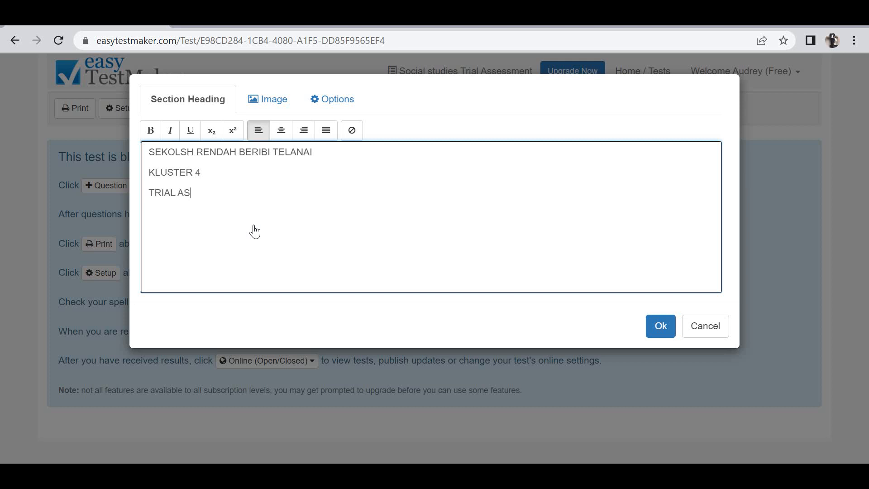
pyautogui.write('SESM')
pyautogui.press('BackSpace')
pyautogui.write('SMENT')
# Add the last heading line "SOCIAL STUDIES YEAR 6"
pyautogui.write('SOCIAL C')
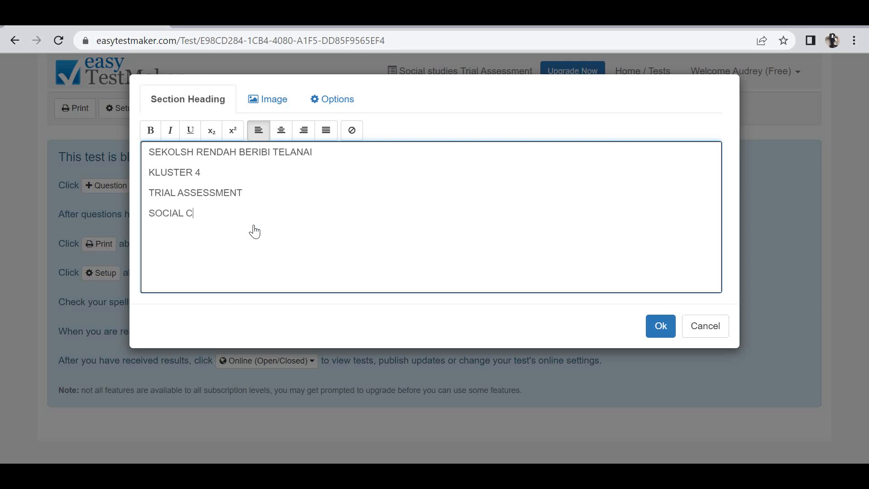
pyautogui.write('IA')
pyautogui.press('BackSpace')
pyautogui.press('BackSpace')
pyautogui.write('STUDIES')
pyautogui.press('BackSpace')
pyautogui.press('BackSpace')
pyautogui.press('BackSpace')
pyautogui.press('BackSpace')
pyautogui.press('BackSpace')
pyautogui.press('BackSpace')
pyautogui.press('BackSpace')
pyautogui.press('BackSpace')
pyautogui.write('STUDIES YEAR 6')
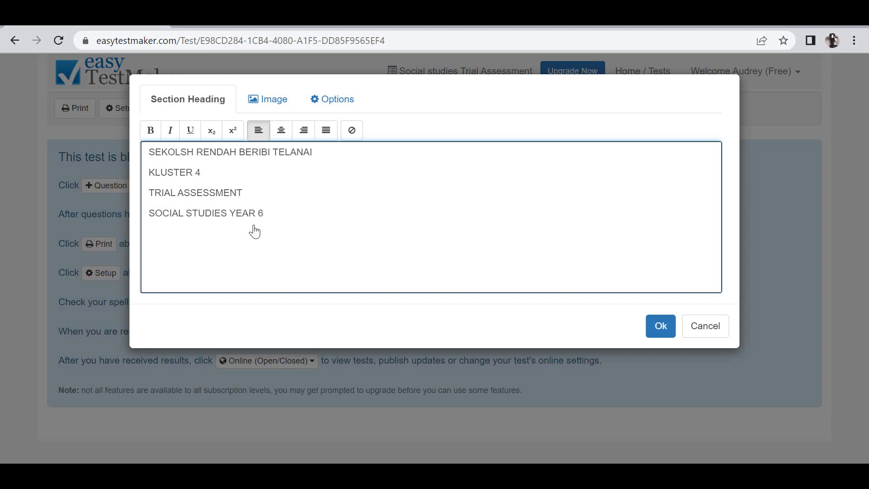
# Centre all four heading lines and make them bold
pyautogui.click(145, 153)
pyautogui.moveTo(145, 154); pyautogui.dragTo(287, 219)
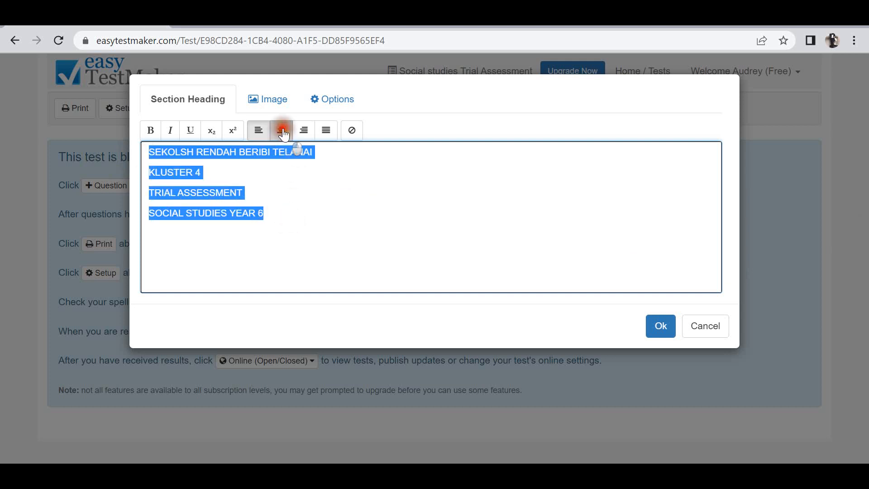
pyautogui.click(283, 132)
pyautogui.click(149, 131)
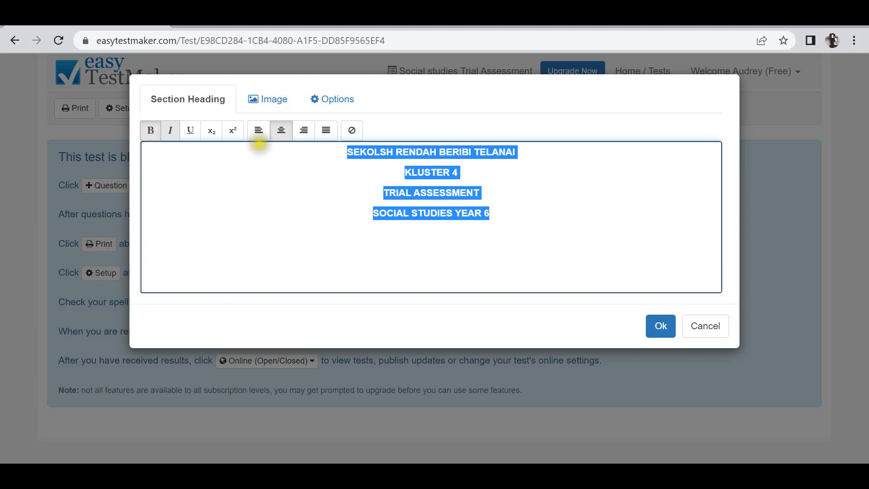
# Correct the misspelled first word of the heading to "SEKOLAH"
pyautogui.click(384, 153)
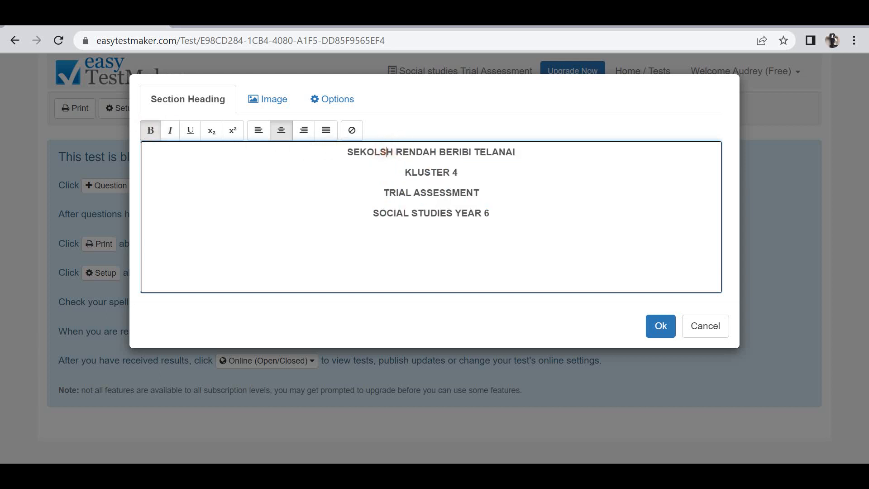
pyautogui.press('BackSpace')
pyautogui.write('A')
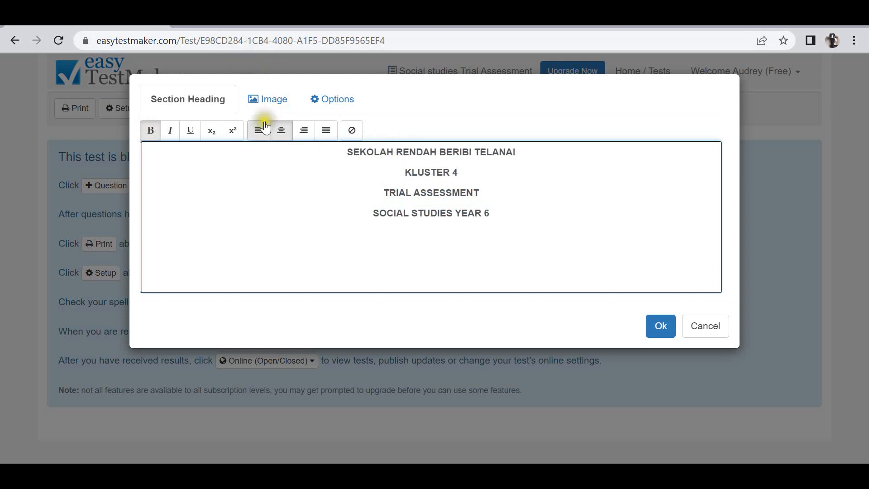
# Check the section heading's image and print options without changing them, and save the heading
pyautogui.click(271, 102)
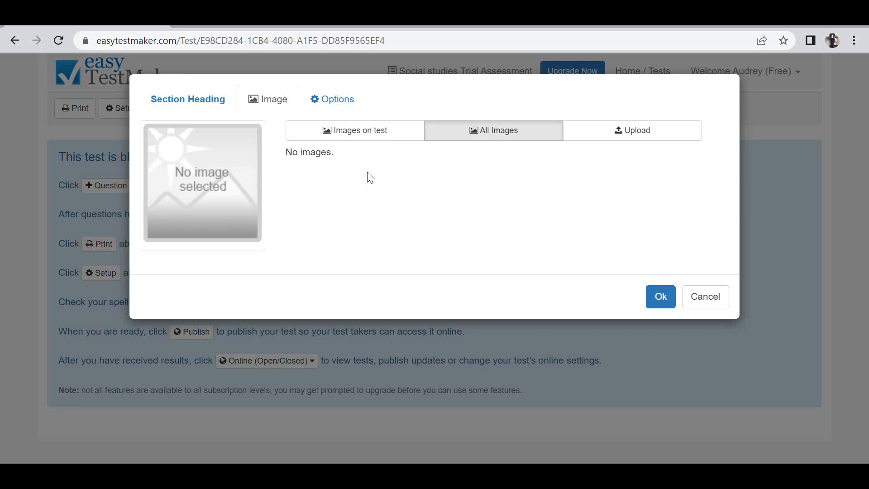
pyautogui.click(331, 103)
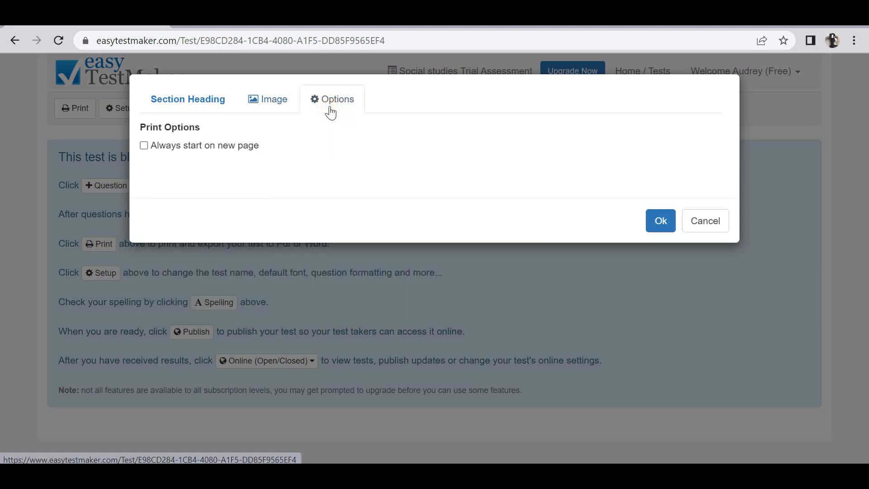
pyautogui.click(169, 107)
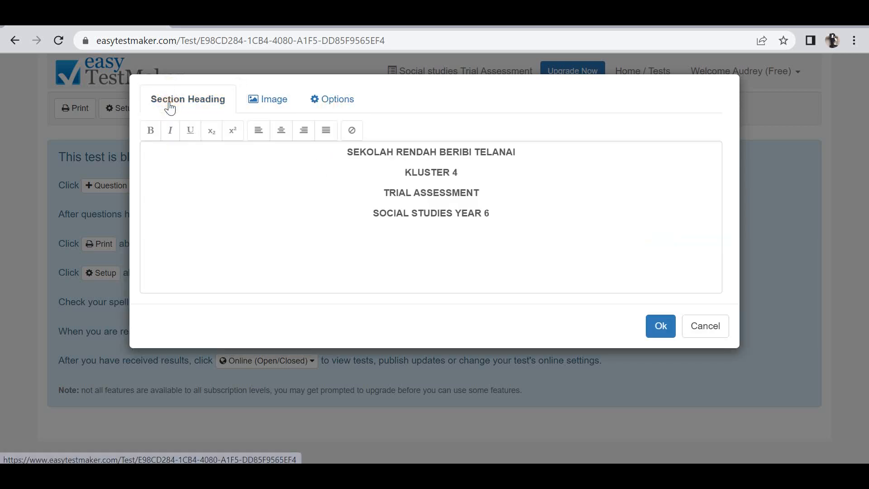
pyautogui.click(496, 275)
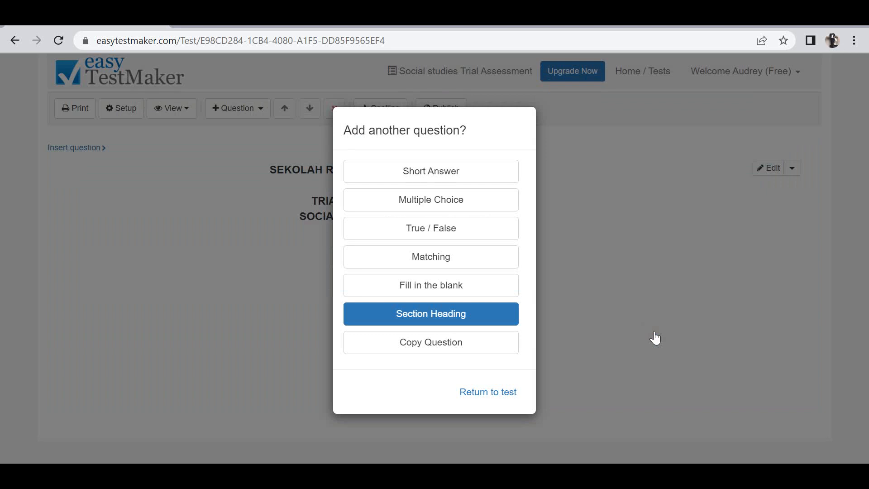
# Add a second section heading reading "SECTION A" in bold and return to the test
pyautogui.click(474, 316)
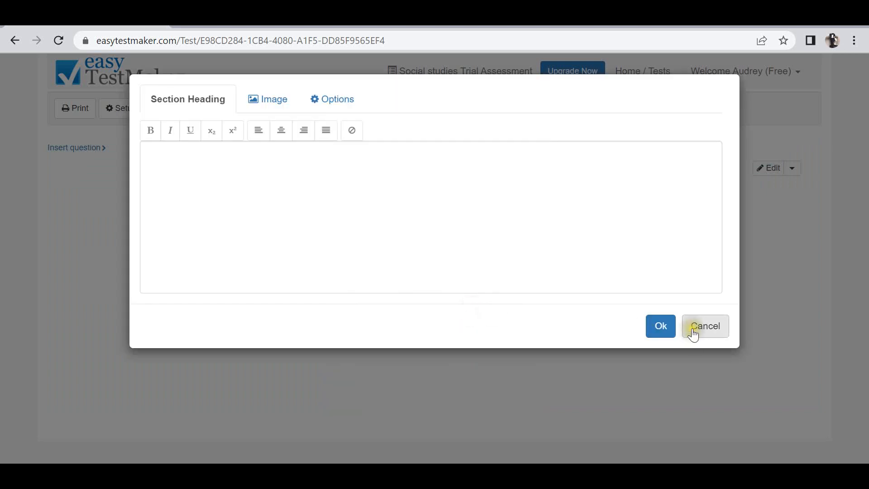
pyautogui.click(564, 159)
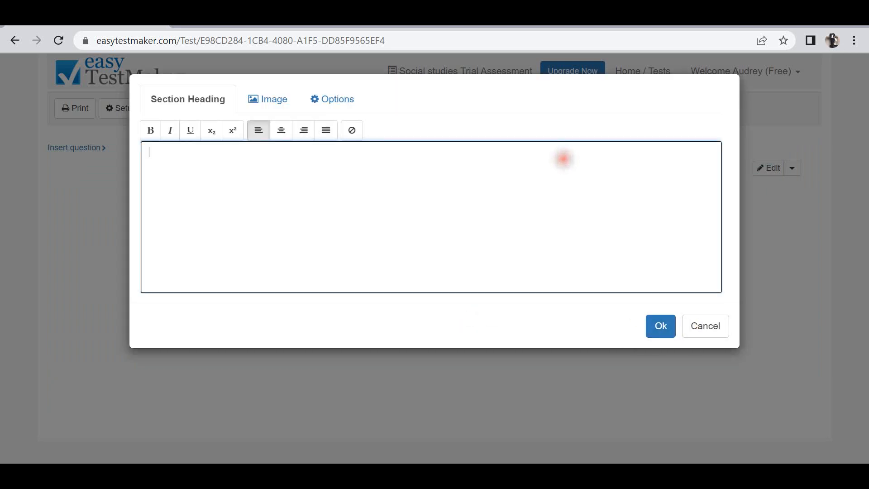
pyautogui.write('SECTIONA')
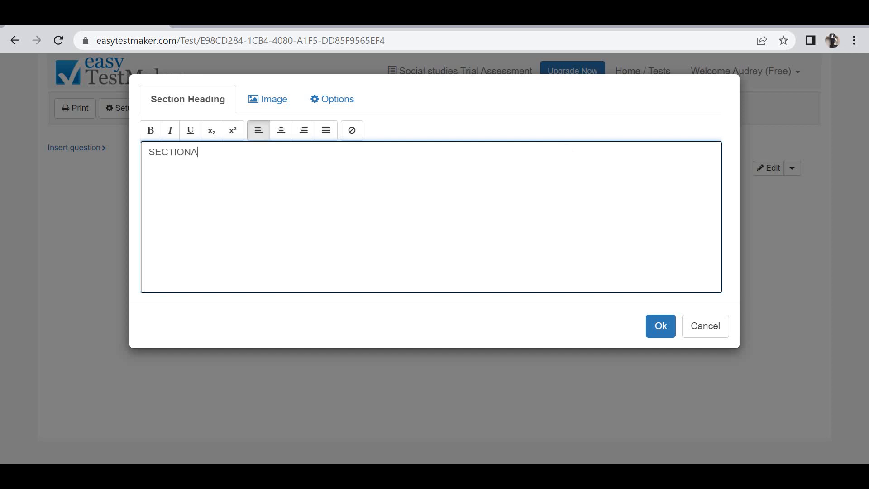
pyautogui.press('BackSpace')
pyautogui.write('A')
pyautogui.tripleClick(177, 155)
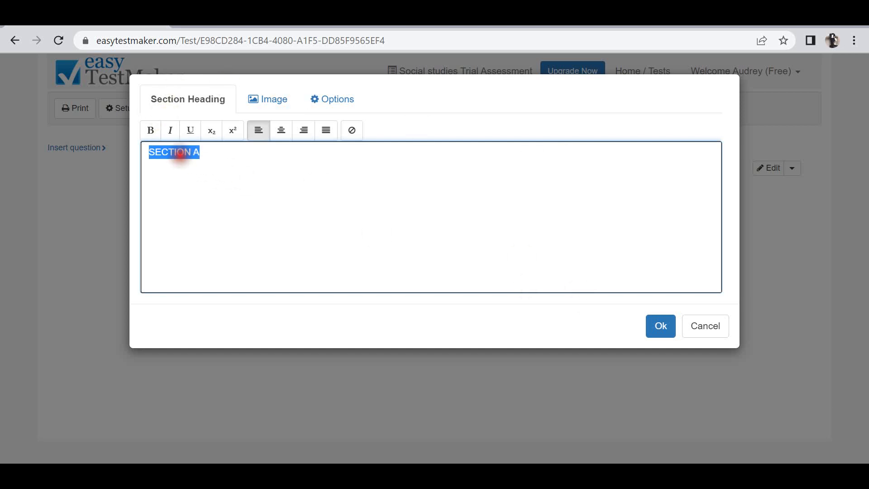
pyautogui.click(152, 135)
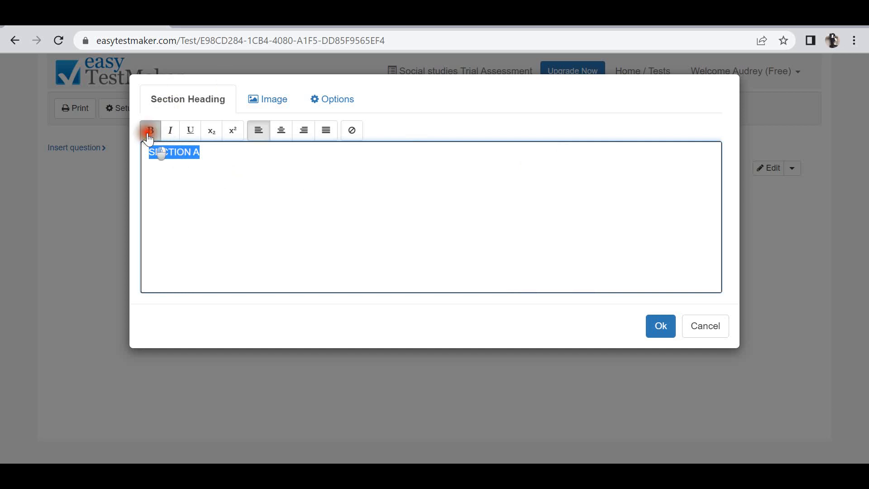
pyautogui.click(650, 326)
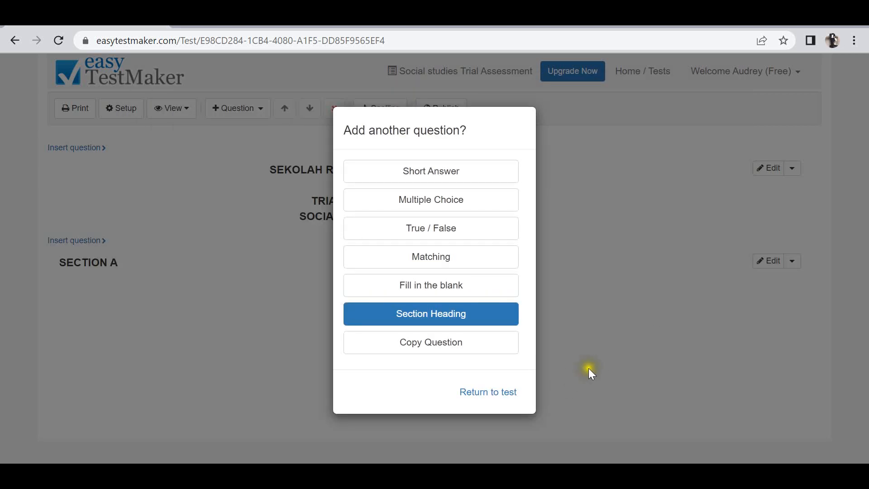
pyautogui.click(514, 399)
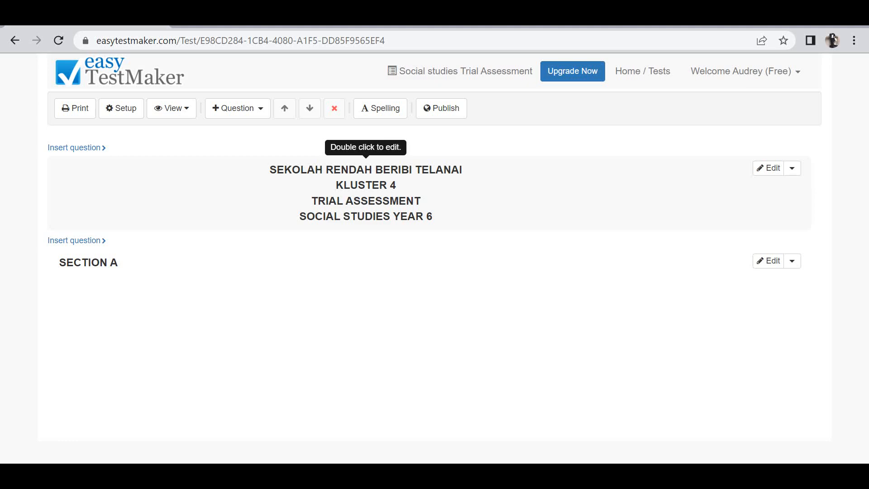
# Add a multiple-choice question reading "1) During the Sultan reign, he was know as" followed by a blank line and a full stop
pyautogui.click(231, 113)
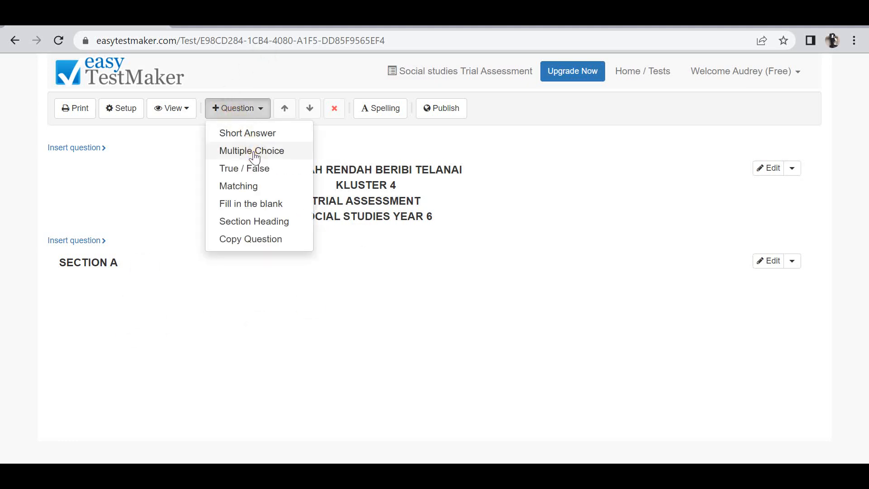
pyautogui.click(253, 152)
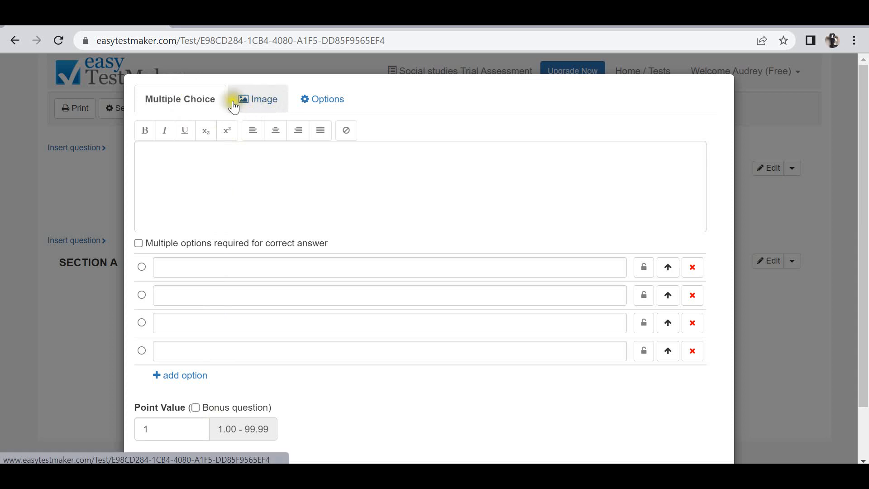
pyautogui.click(265, 181)
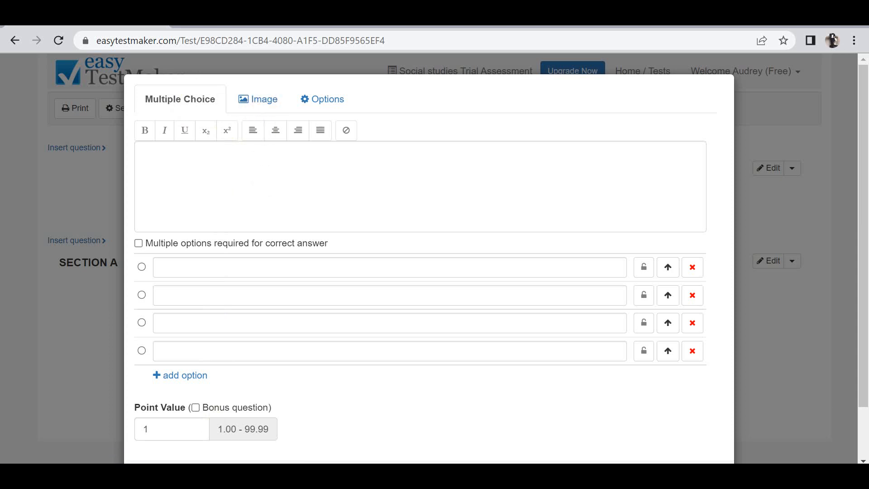
pyautogui.click(266, 180)
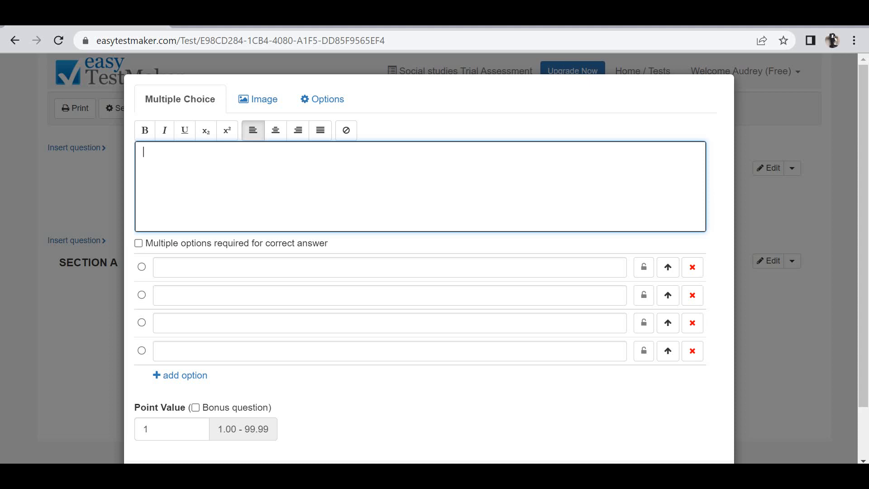
pyautogui.write('1.')
pyautogui.press('BackSpace')
pyautogui.write(')')
pyautogui.write('dURI')
pyautogui.press('BackSpace')
pyautogui.press('BackSpace')
pyautogui.press('BackSpace')
pyautogui.press('BackSpace')
pyautogui.write('During the Sultan ')
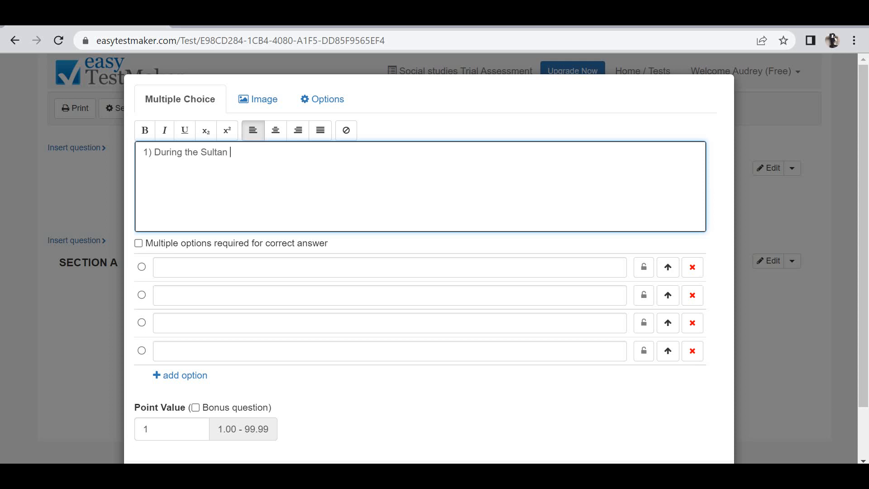
pyautogui.write('reign, he was know as')
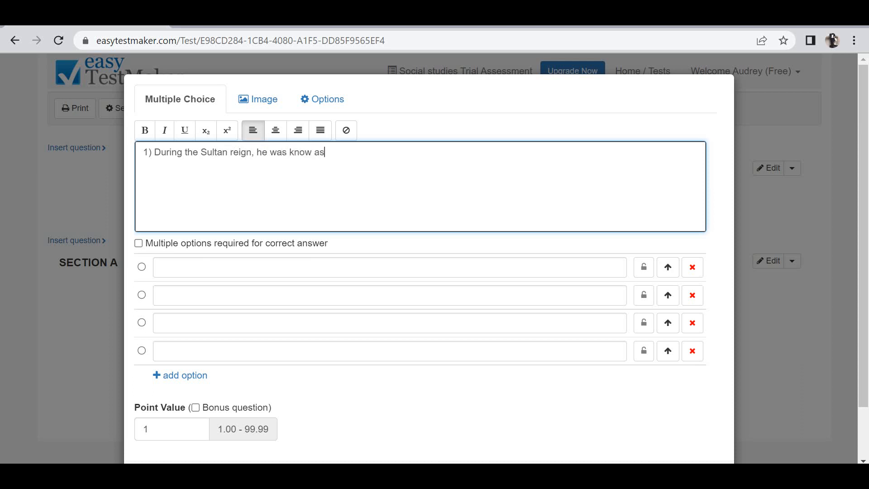
pyautogui.write(' ____________________.')
# Mark the fourth answer option as the correct one and enter "The Sultan Berkat." as its text
pyautogui.click(142, 351)
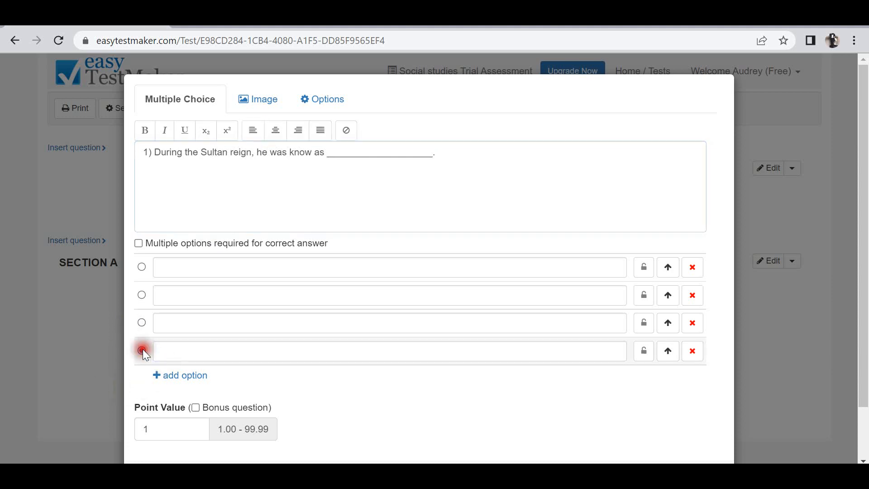
pyautogui.click(205, 350)
pyautogui.write('T')
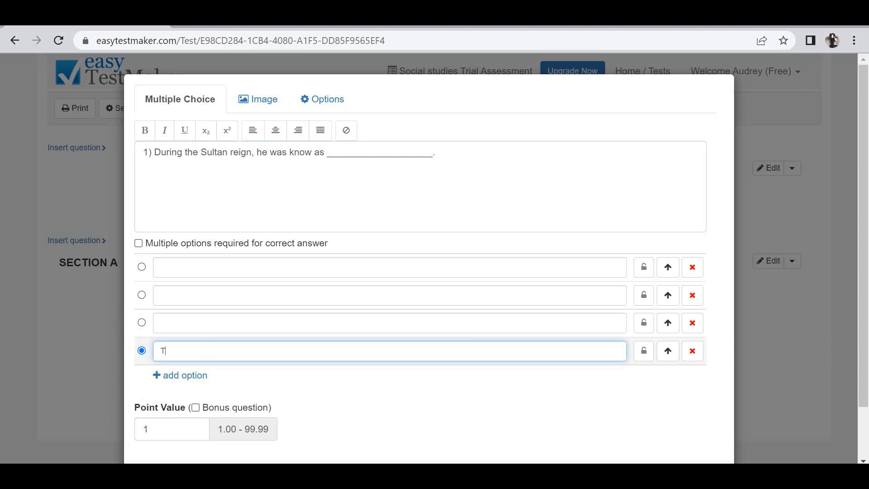
pyautogui.write('he Sultan Berkat.')
# Enter "The modern archetic." as the third answer option
pyautogui.click(226, 324)
pyautogui.write('T')
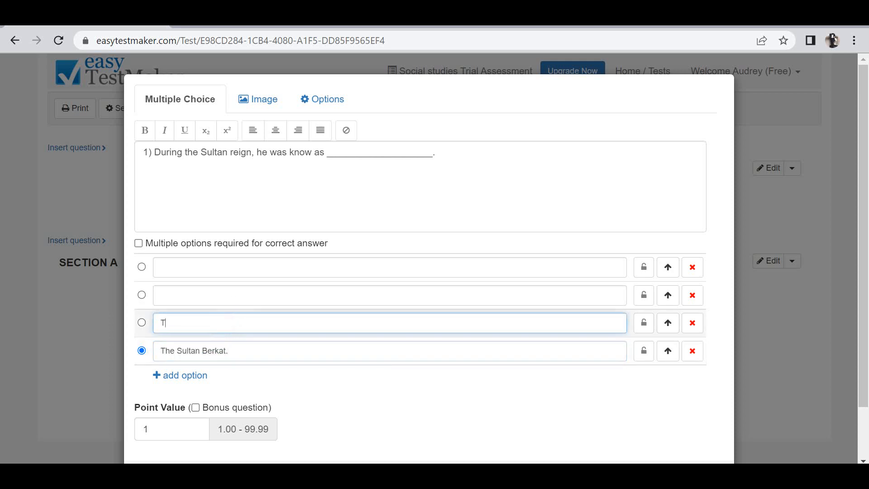
pyautogui.write('he modern')
pyautogui.write(' ar')
pyautogui.write('chetic')
pyautogui.write('etic')
# Enter "The great ruler." as the second answer option and "The innovative." as the first
pyautogui.click(252, 295)
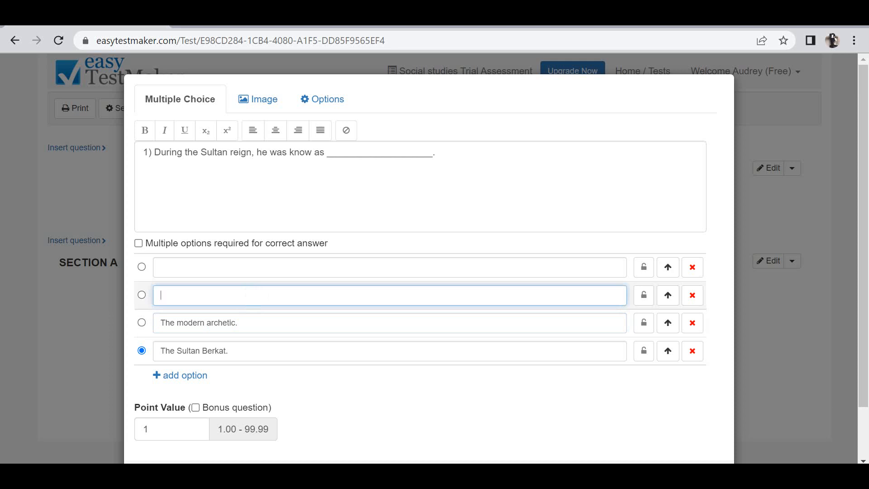
pyautogui.write('The great ruler.')
pyautogui.click(252, 267)
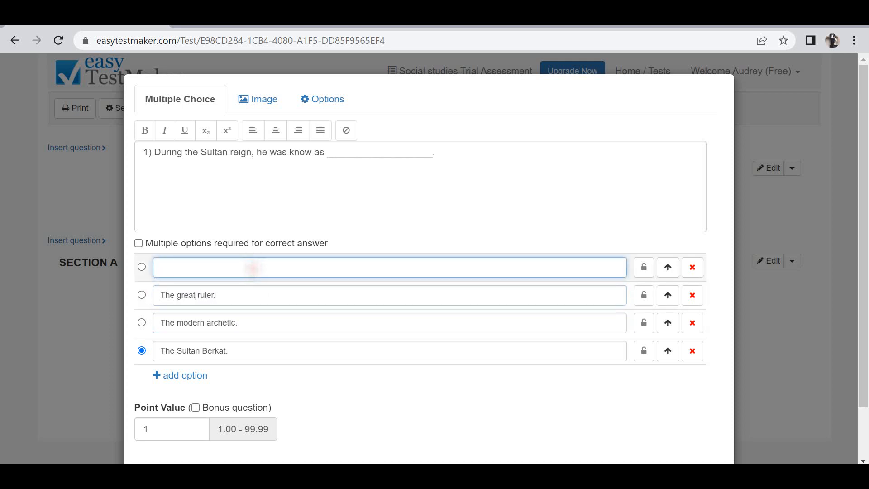
pyautogui.write('The innovative')
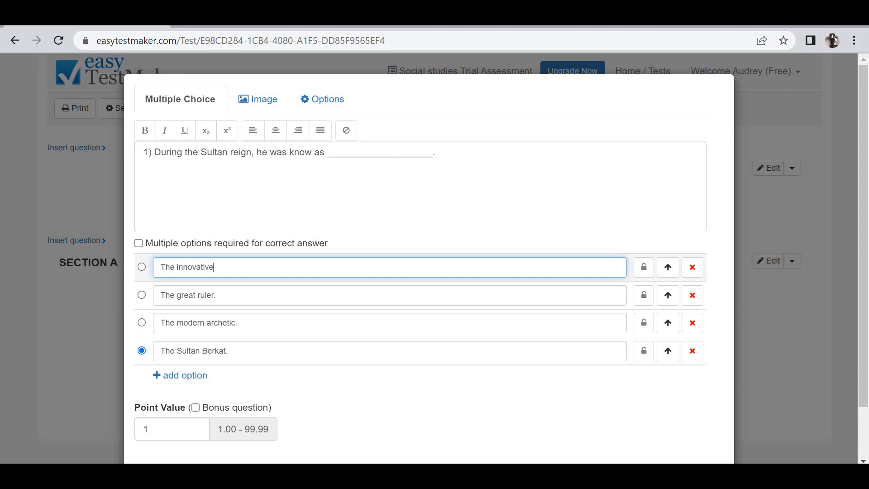
pyautogui.write('.')
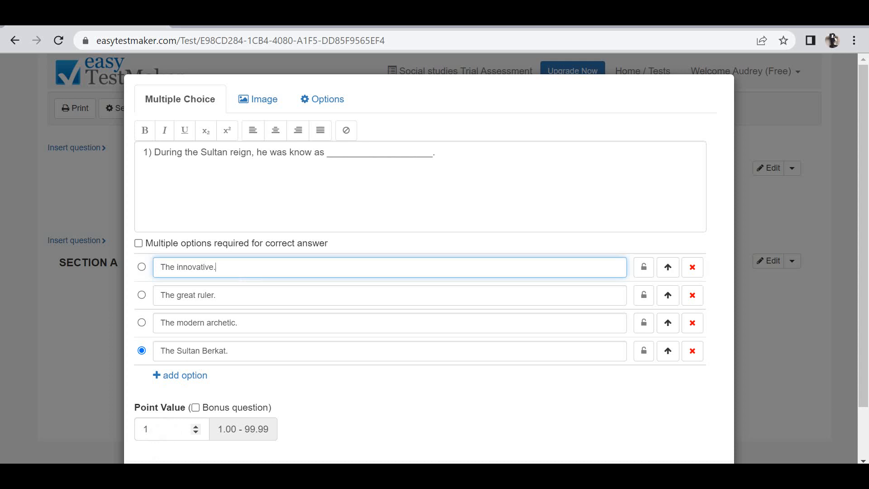
# Set the question's point value to 2, save the question and return to the test
pyautogui.click(196, 428)
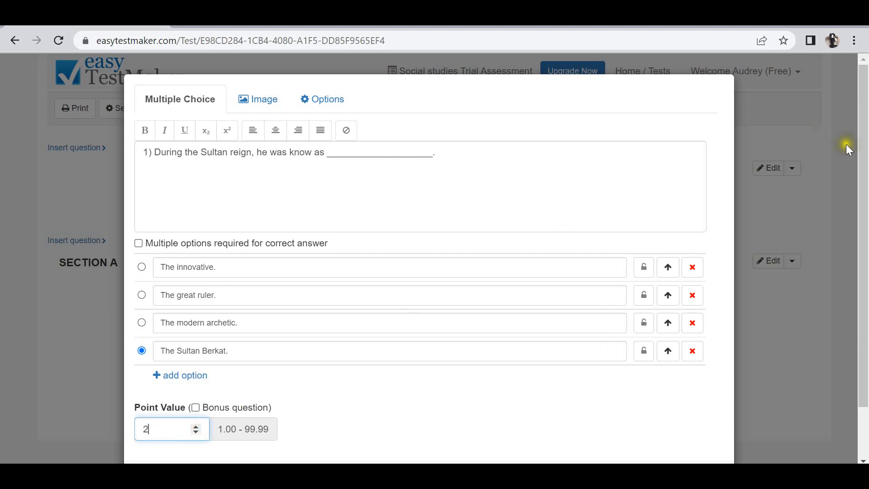
pyautogui.moveTo(861, 203); pyautogui.dragTo(864, 261)
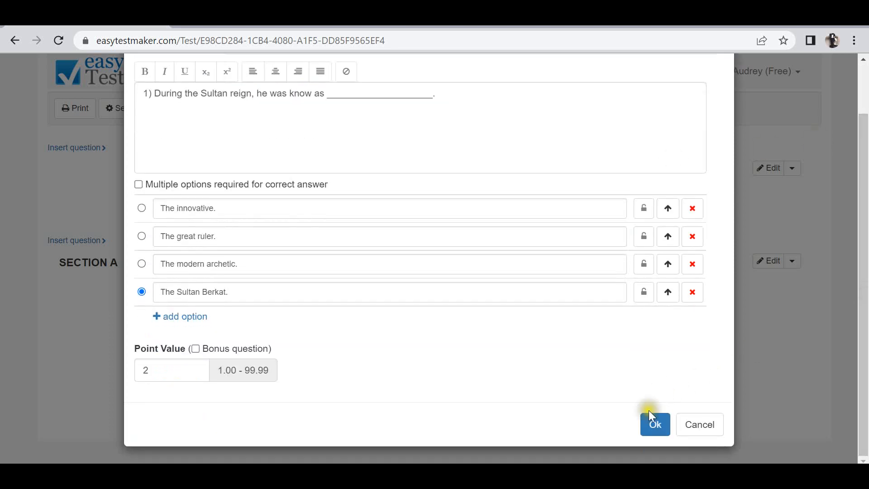
pyautogui.click(650, 425)
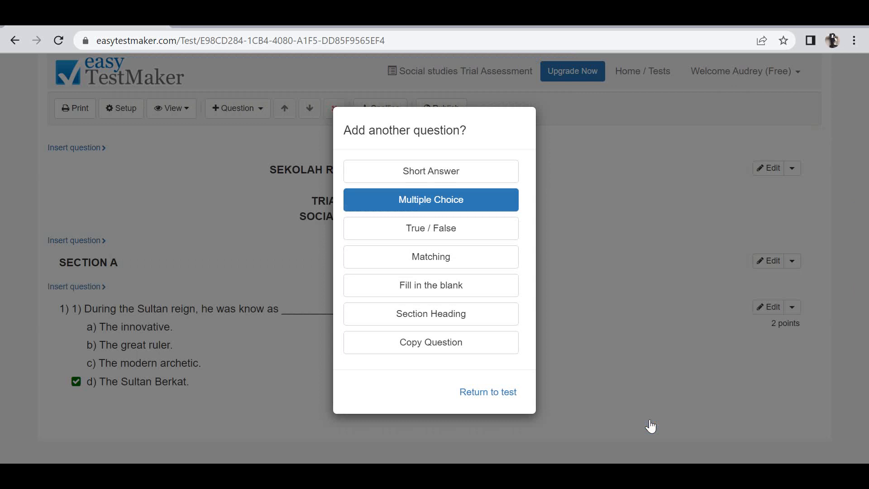
pyautogui.click(493, 394)
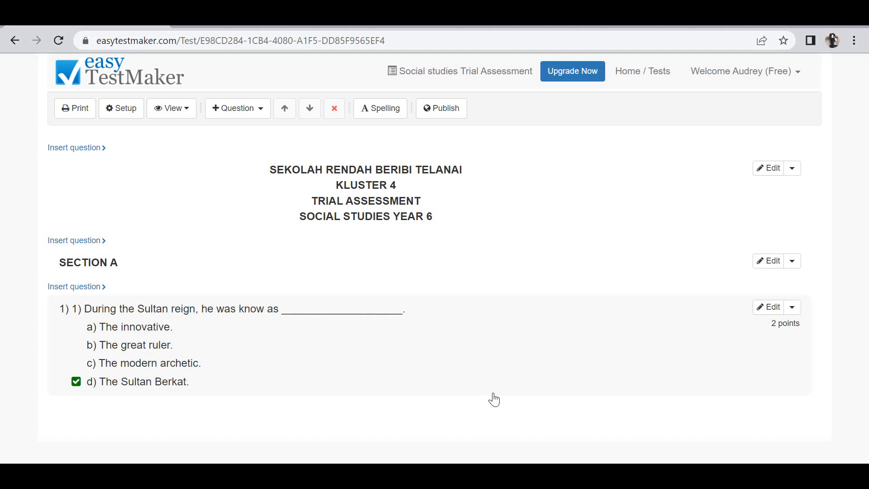
# Edit the "SECTION A" heading and add the line "Choose the correct letter A, B, C or D." below it
pyautogui.click(793, 262)
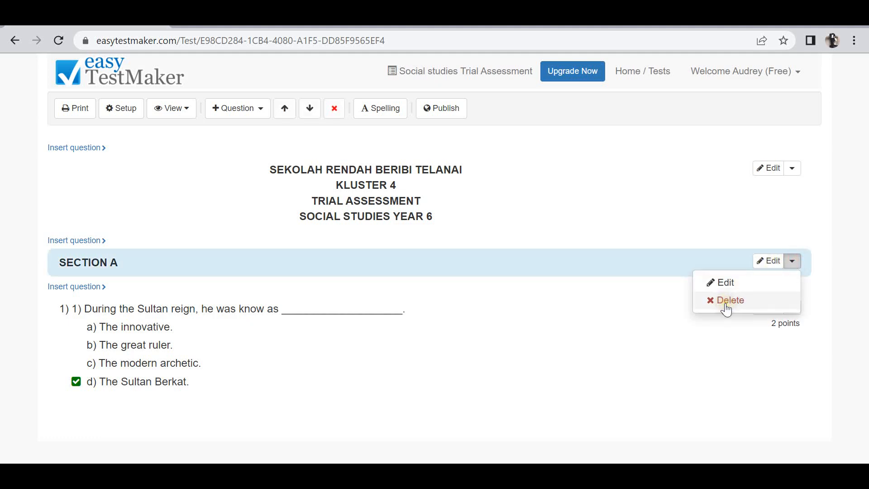
pyautogui.click(768, 261)
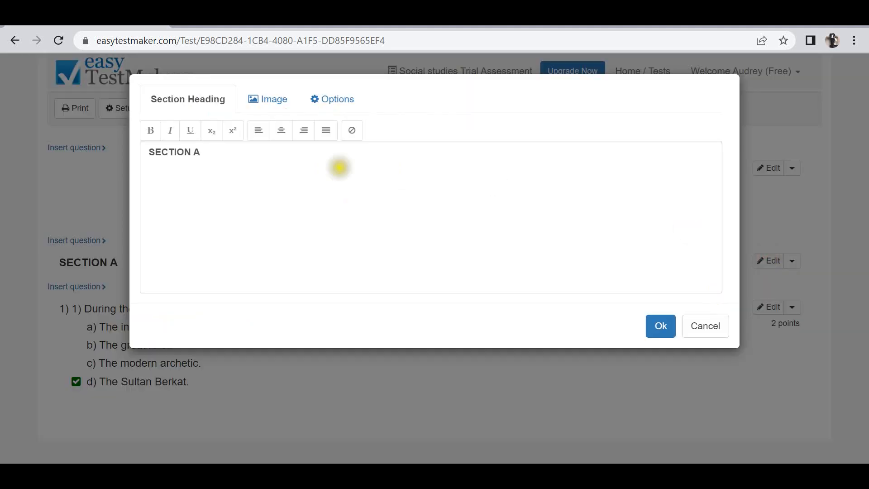
pyautogui.click(252, 173)
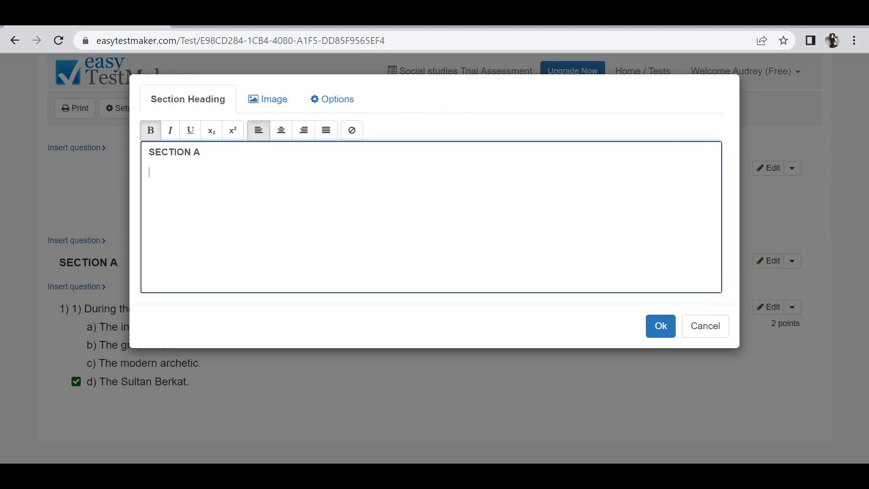
pyautogui.write('Chooose the corr')
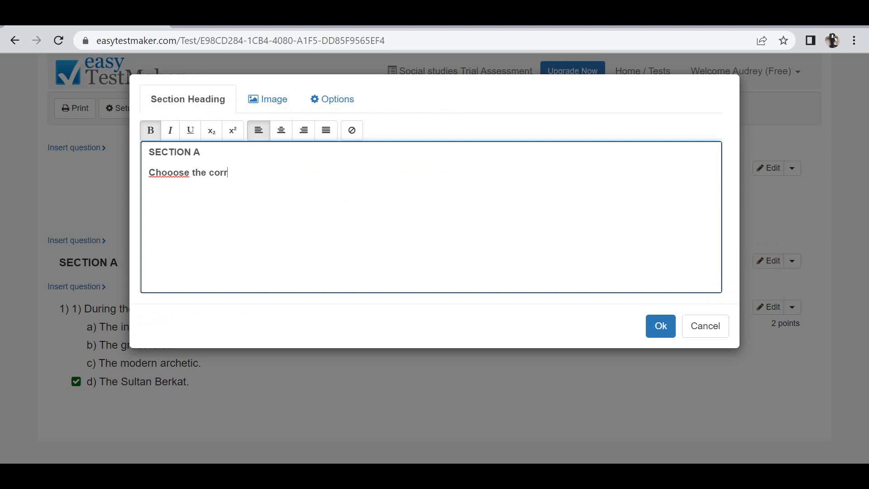
pyautogui.write('ect letter')
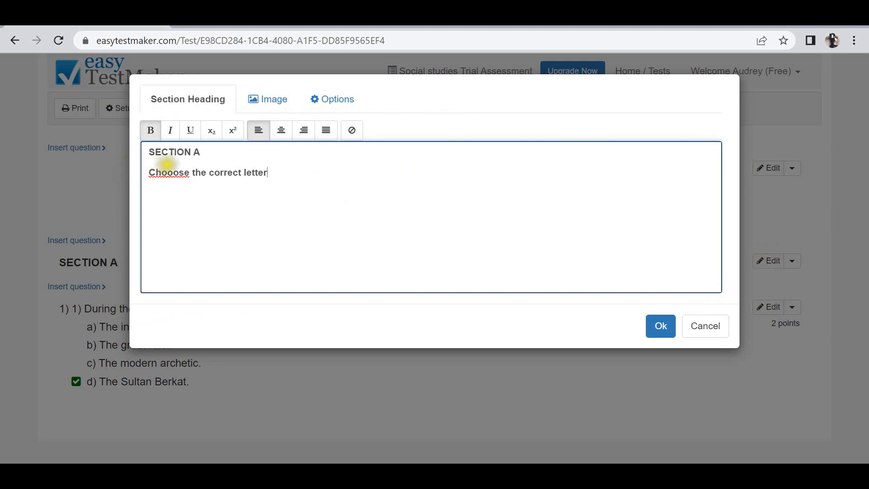
pyautogui.click(166, 172)
pyautogui.press('BackSpace')
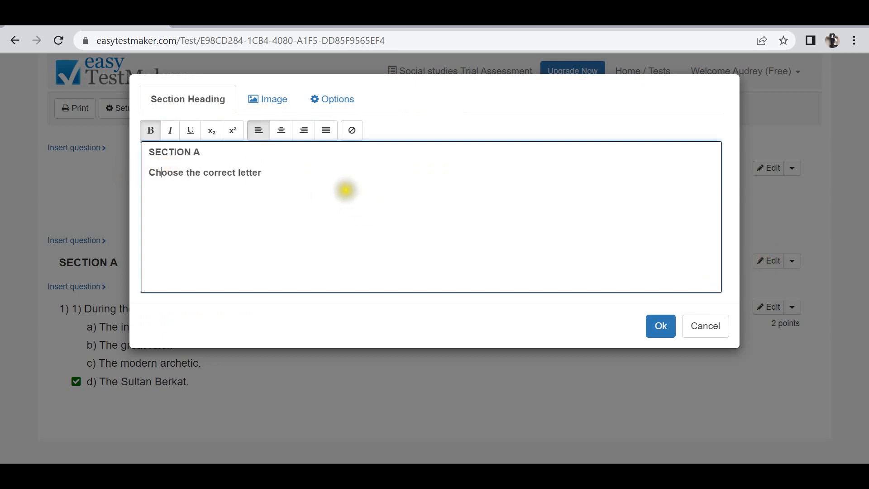
pyautogui.click(336, 181)
pyautogui.write('A, B, ')
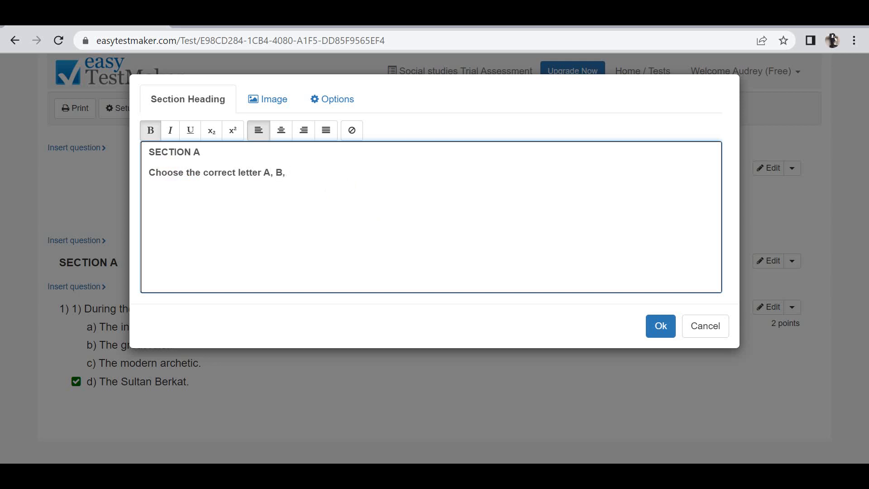
pyautogui.write('C or D.')
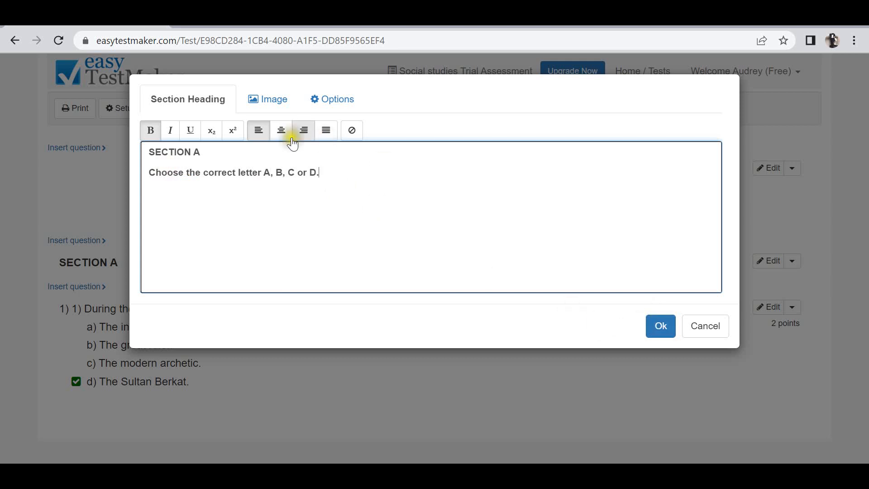
# Remove the bold formatting from the instruction line under "SECTION A" and save the heading
pyautogui.click(261, 173)
pyautogui.tripleClick(261, 172)
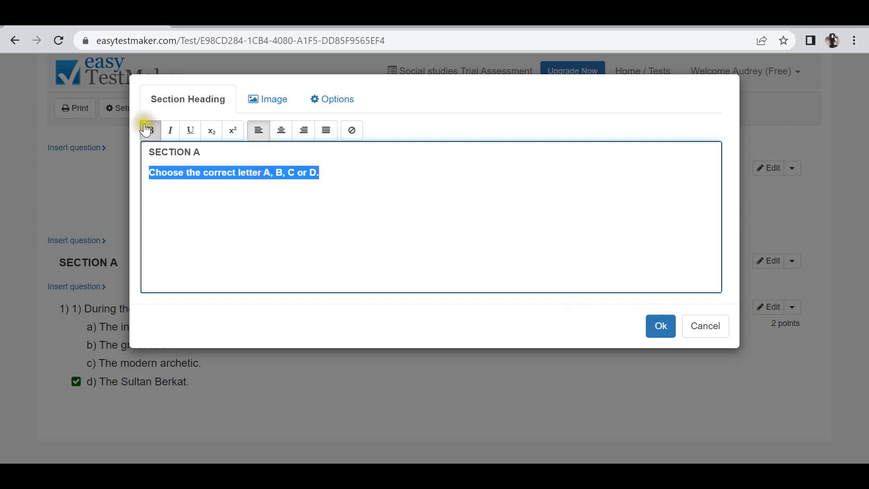
pyautogui.click(146, 127)
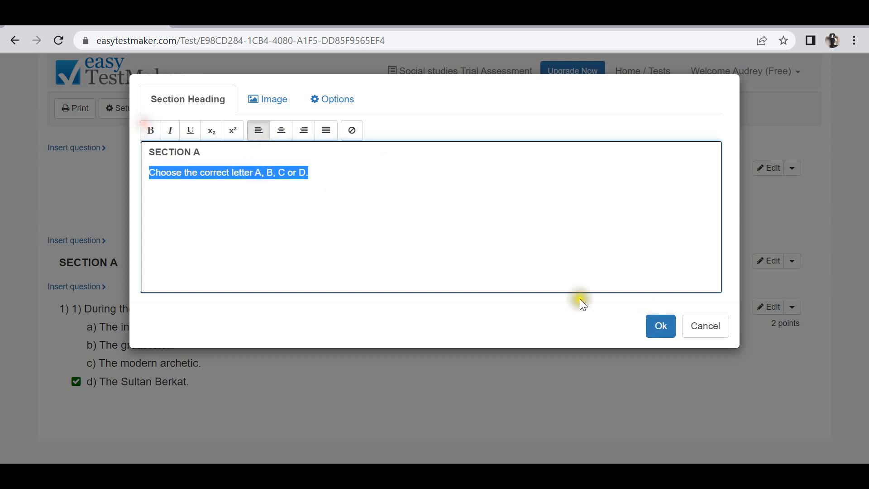
pyautogui.click(660, 326)
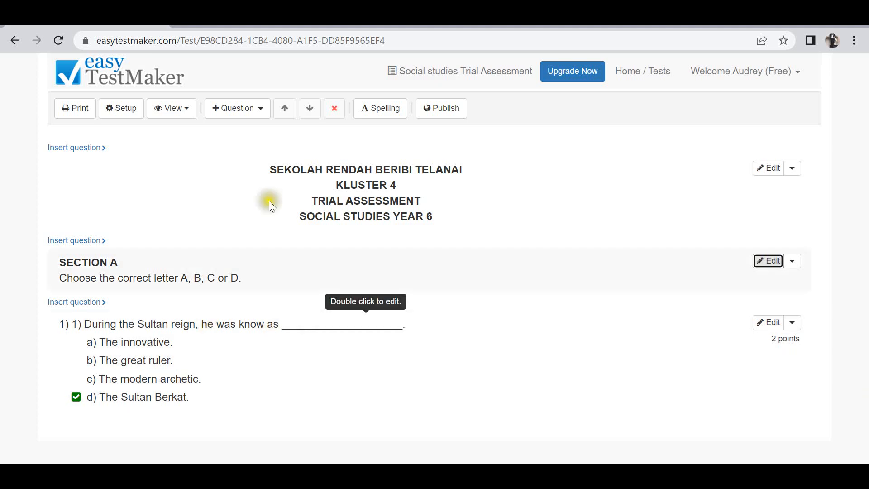
# Open the test's publishing settings to review the availability dates, access code and options
pyautogui.click(442, 111)
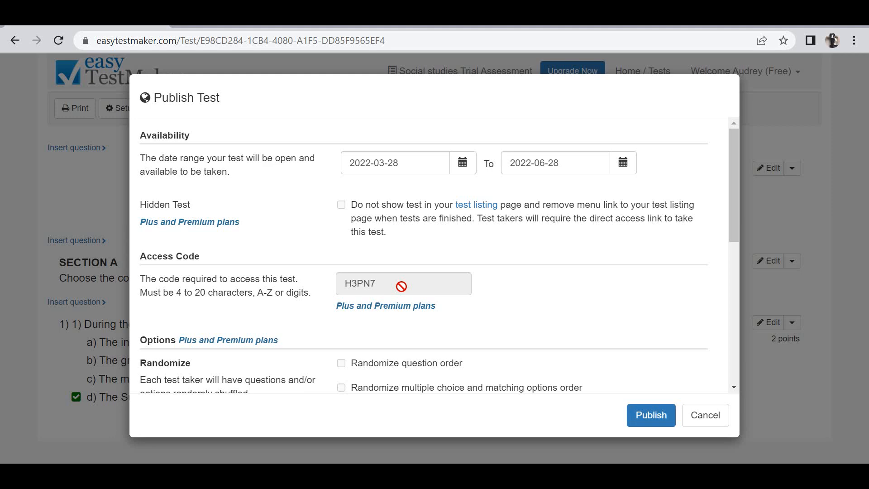
# Open learnsomewhere.blogspot.com in a separate browser tab and view the test-start instructions on its Year 6 Social Studies page
pyautogui.click(183, 25)
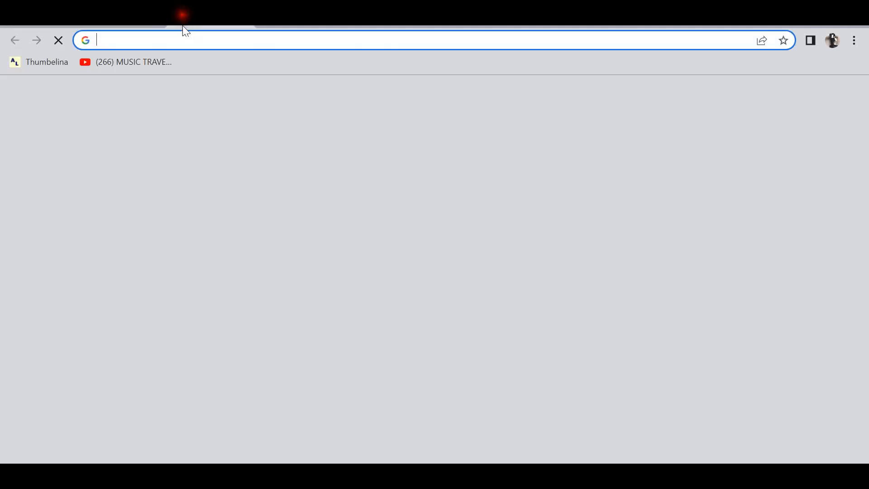
pyautogui.write('l')
pyautogui.press('Return')
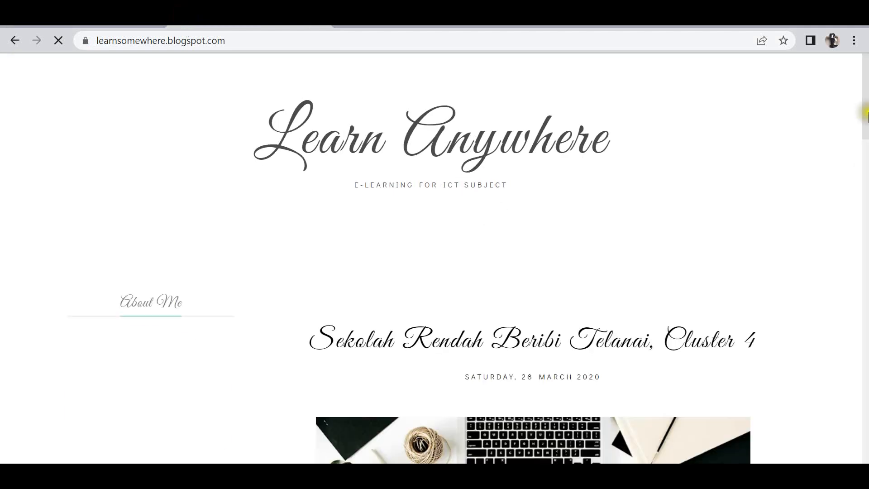
pyautogui.moveTo(865, 113); pyautogui.dragTo(842, 240)
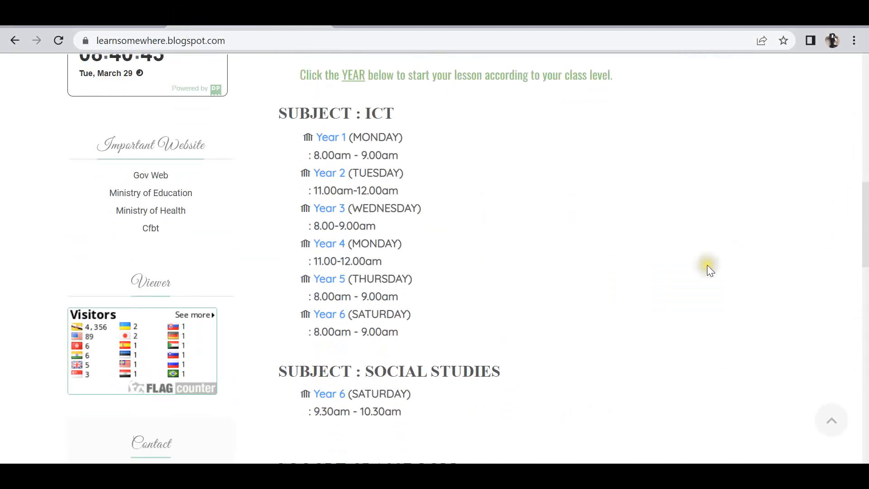
pyautogui.click(331, 393)
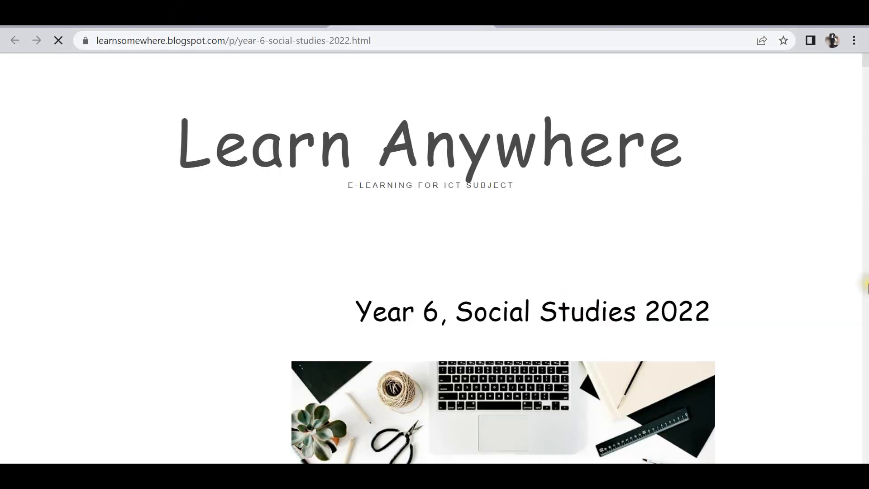
pyautogui.moveTo(865, 73); pyautogui.dragTo(865, 440)
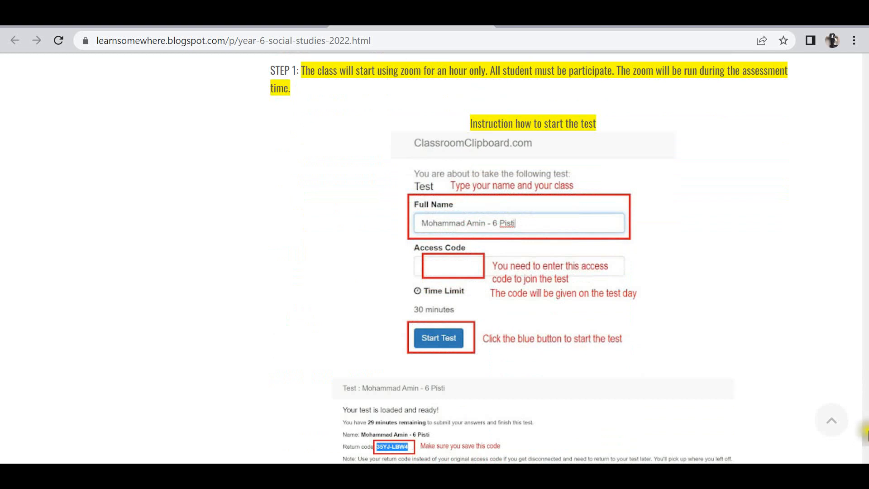
pyautogui.moveTo(865, 441); pyautogui.dragTo(865, 440)
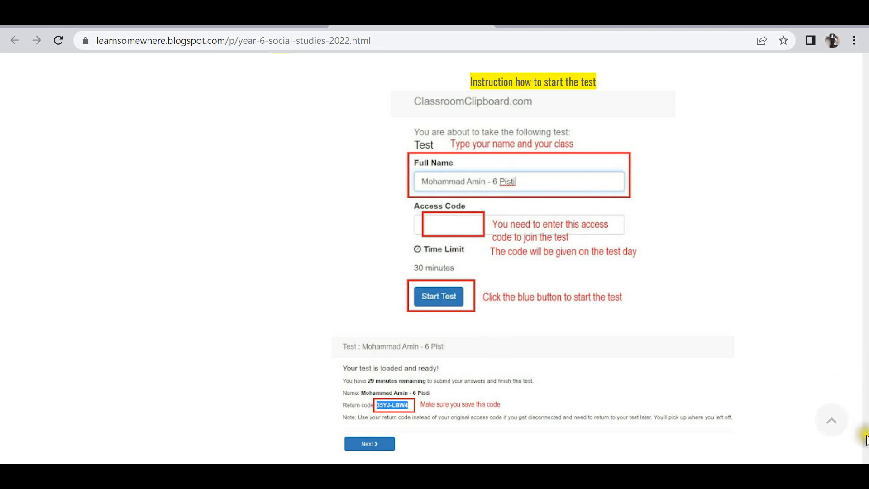
# Open the Assessment 1 link under STEP 3 of the blog page to view the test's start page
pyautogui.moveTo(865, 439); pyautogui.dragTo(865, 445)
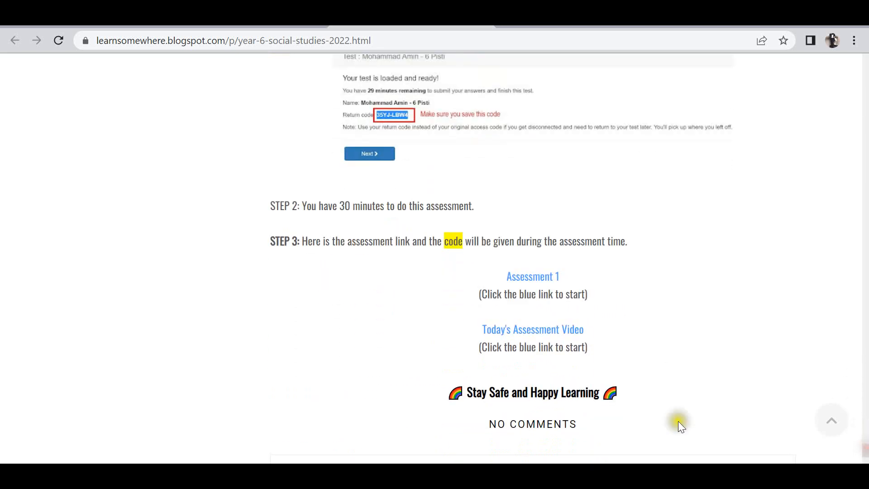
pyautogui.click(540, 277)
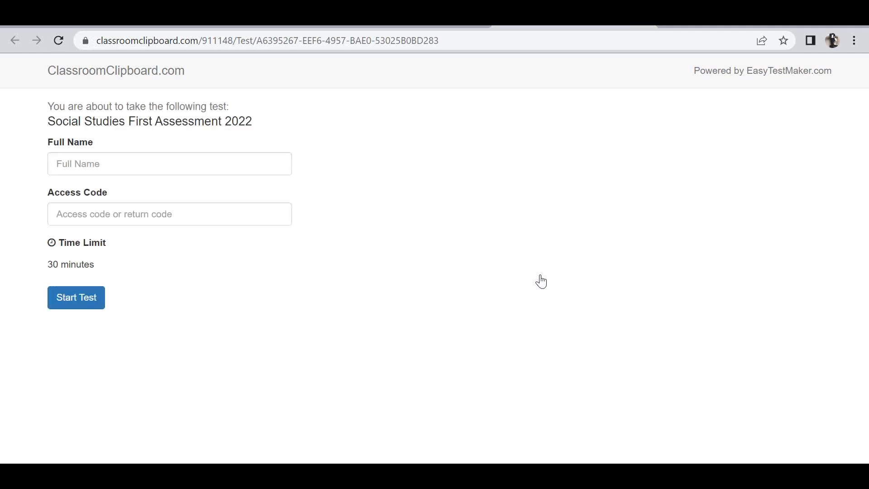
# Return to EasyTestMaker, look through the remaining publishing options and publish the Social studies Trial Assessment
pyautogui.click(52, 7)
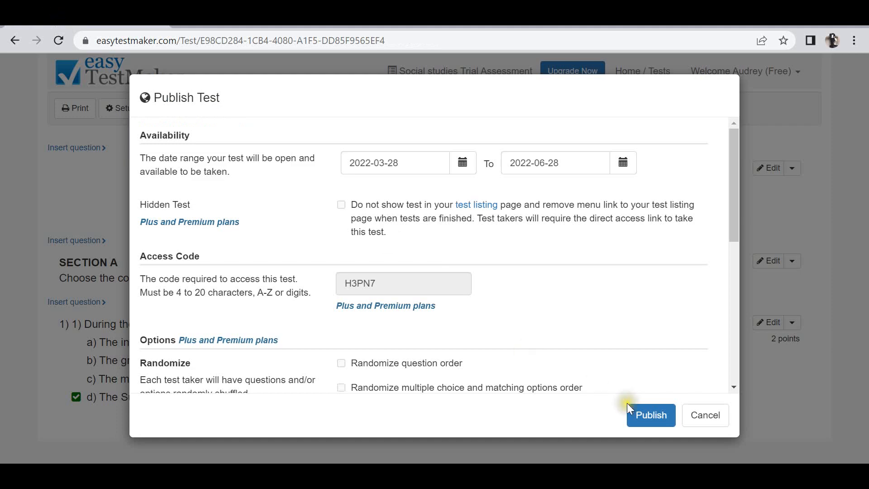
pyautogui.moveTo(734, 216); pyautogui.dragTo(755, 406)
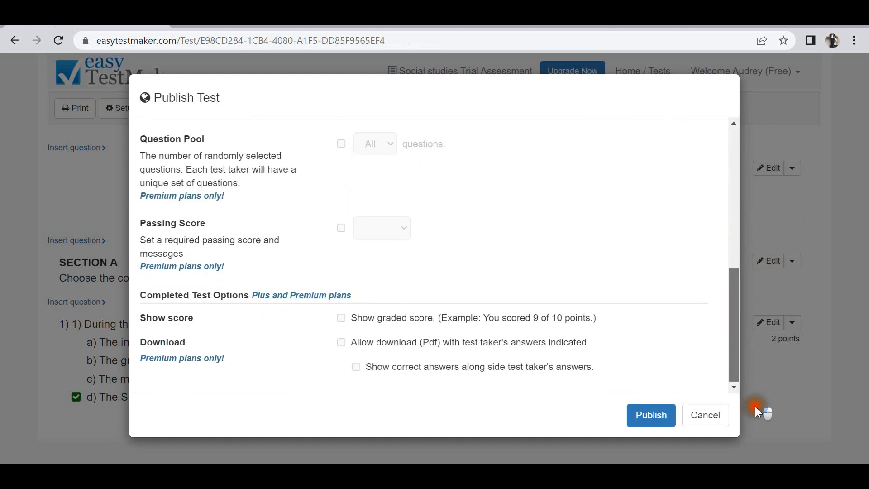
pyautogui.click(652, 416)
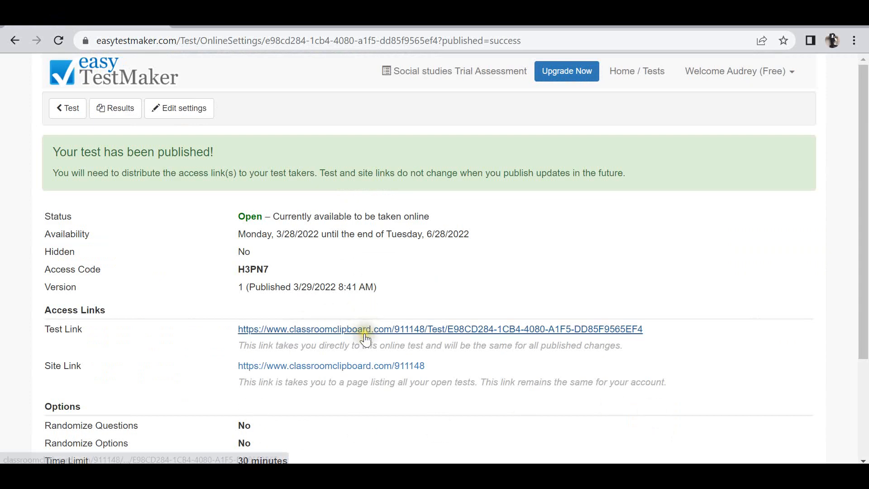
# Open the published test's site link and choose to take the Social studies Trial Assessment
pyautogui.click(359, 367)
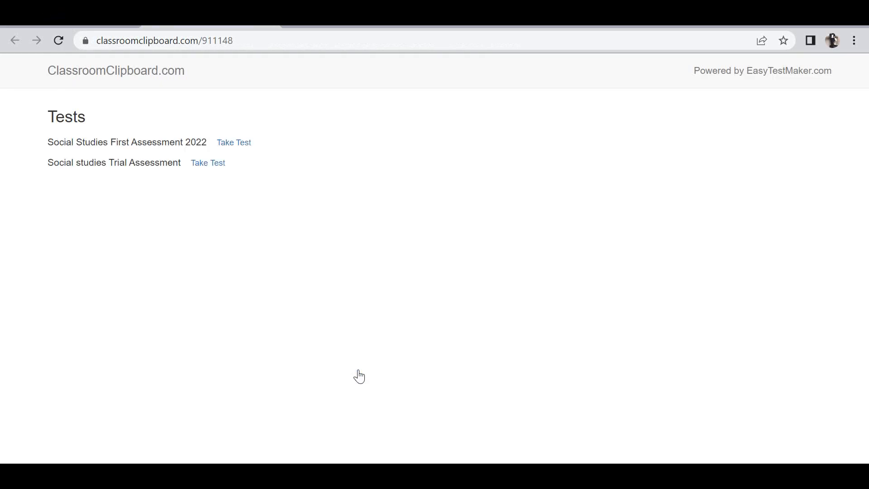
pyautogui.click(214, 167)
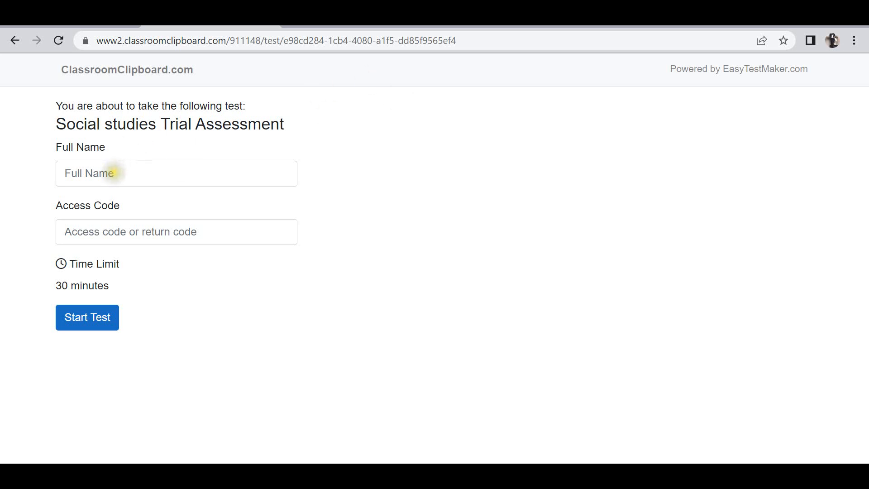
pyautogui.click(113, 172)
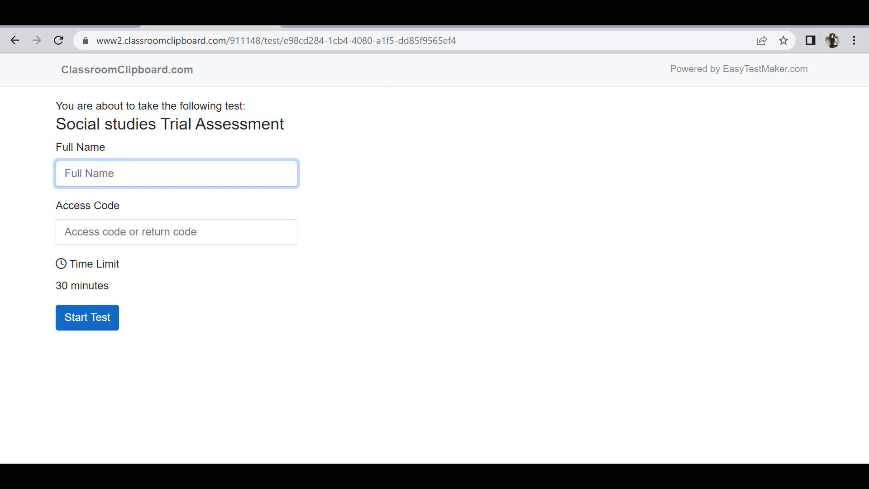
# Go back to the blog's Year 6 page, view the test-start instruction image enlarged, and close it
pyautogui.click(534, 27)
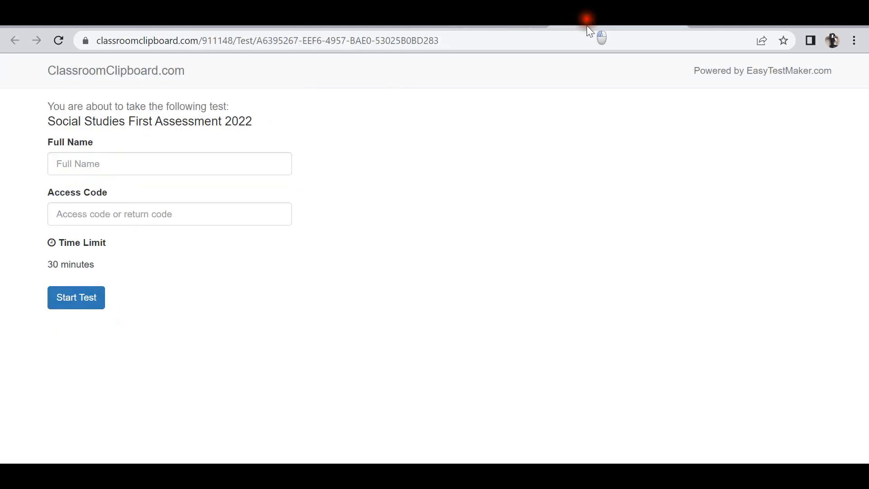
pyautogui.click(439, 27)
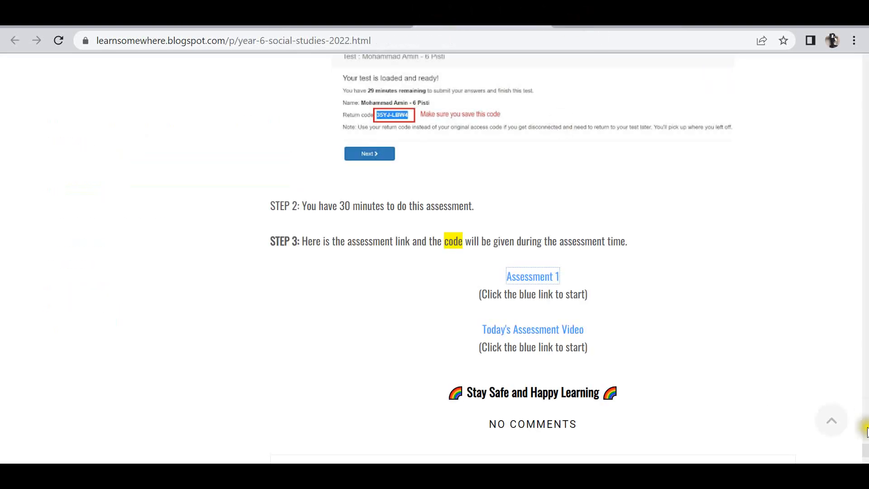
pyautogui.scroll(8, 864, 458)
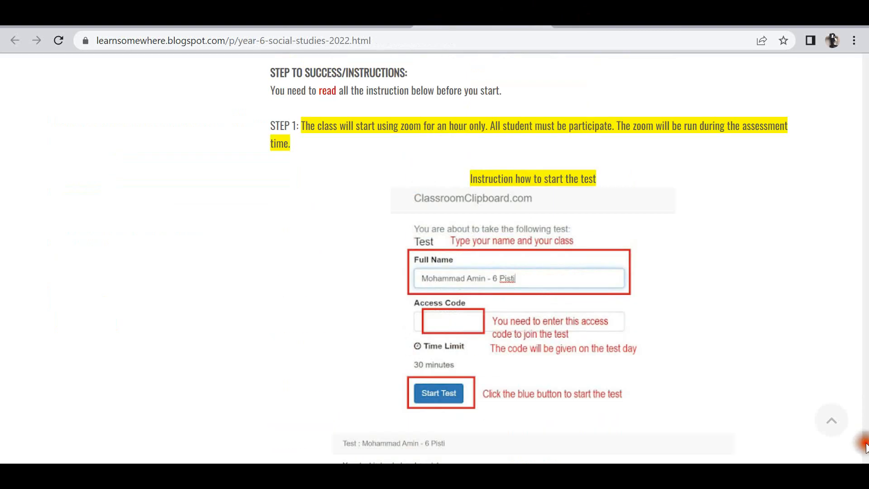
pyautogui.click(593, 349)
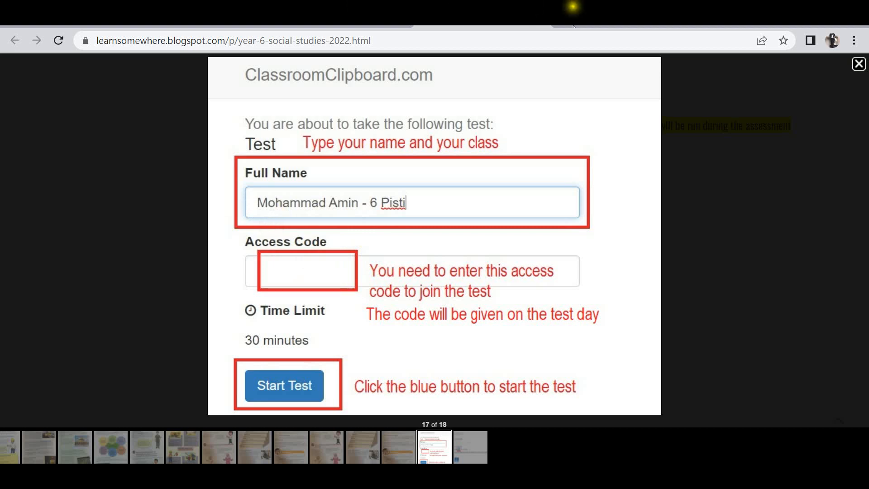
pyautogui.click(366, 25)
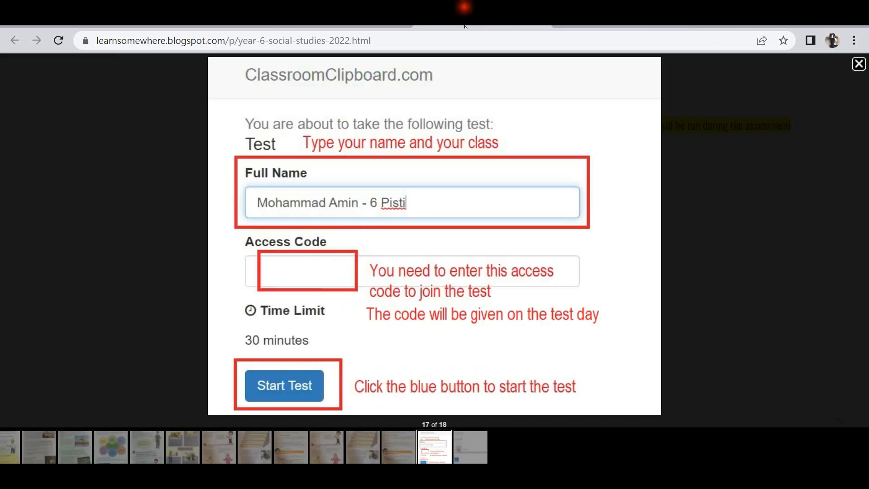
pyautogui.click(464, 7)
pyautogui.click(858, 64)
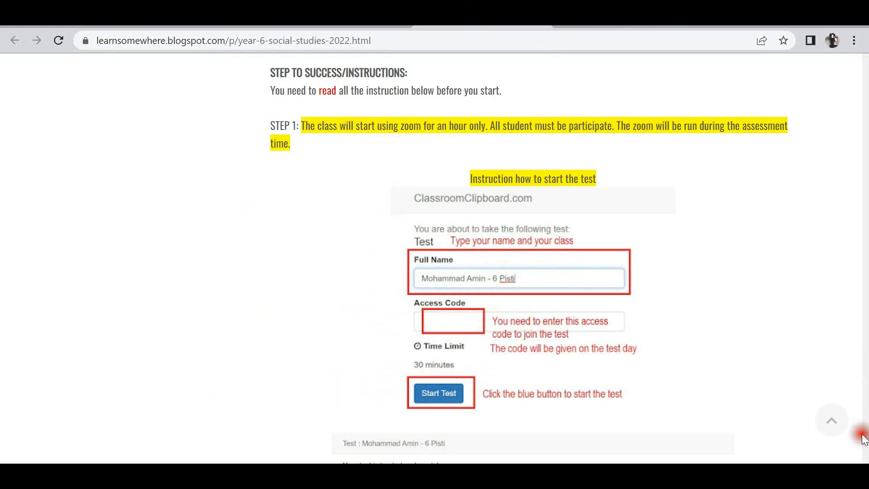
# Review the blog's lesson details, objectives and assessment steps, including the instruction images and assessment links
pyautogui.moveTo(867, 437); pyautogui.dragTo(867, 428)
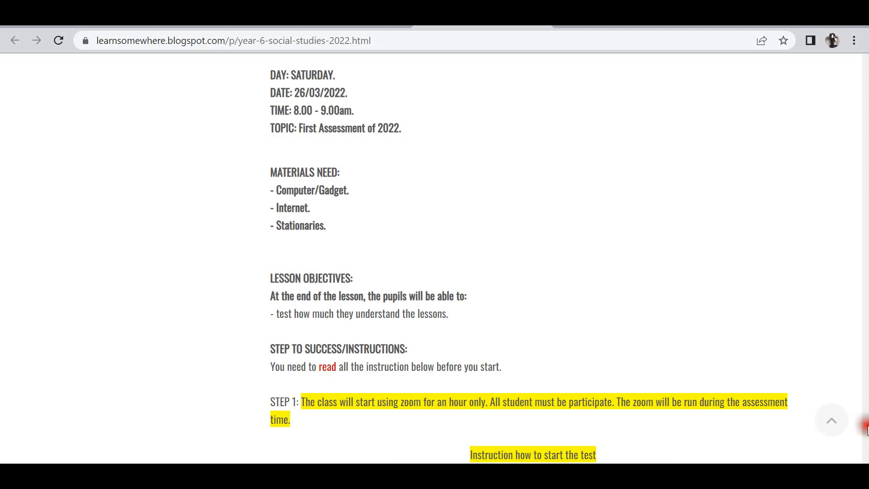
pyautogui.scroll(-4, 867, 437)
pyautogui.moveTo(867, 433); pyautogui.dragTo(868, 433)
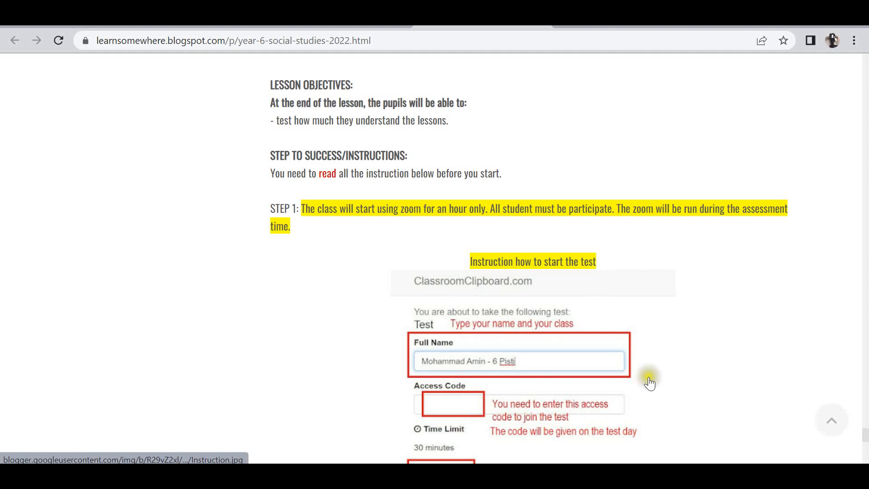
pyautogui.scroll(-8, 864, 441)
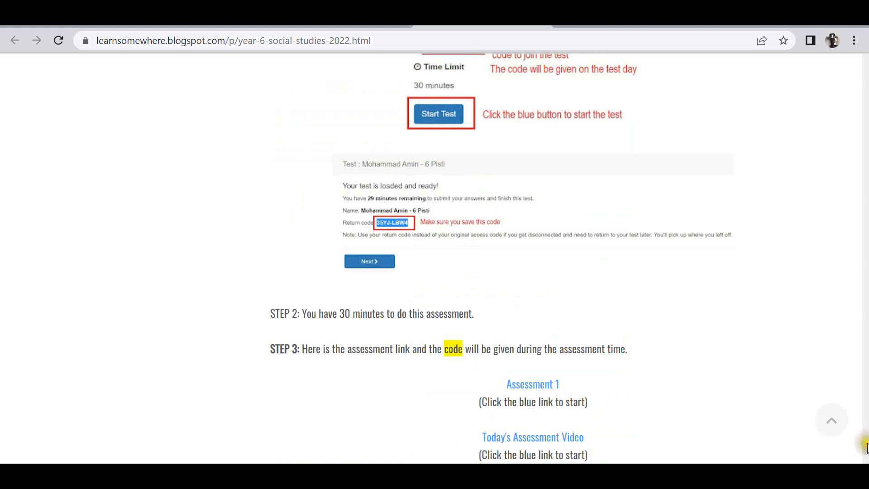
pyautogui.scroll(6, 865, 441)
pyautogui.scroll(-1, 865, 439)
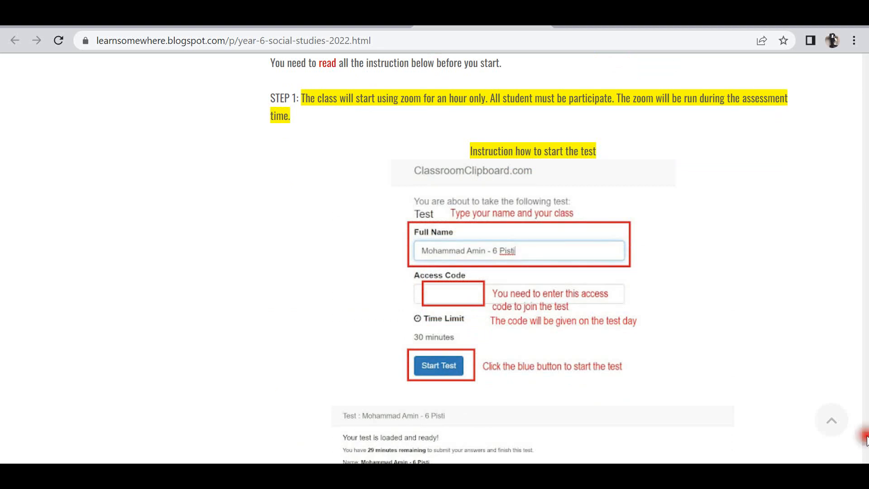
pyautogui.scroll(-3, 860, 434)
# Fill in the student's name in the Full Name field of the Social studies Trial Assessment start page
pyautogui.click(219, 5)
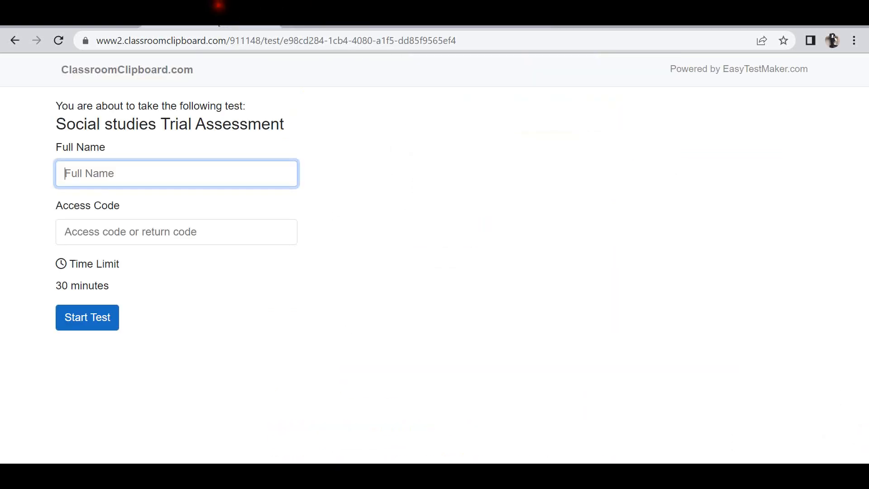
pyautogui.click(139, 171)
pyautogui.write('Amanda')
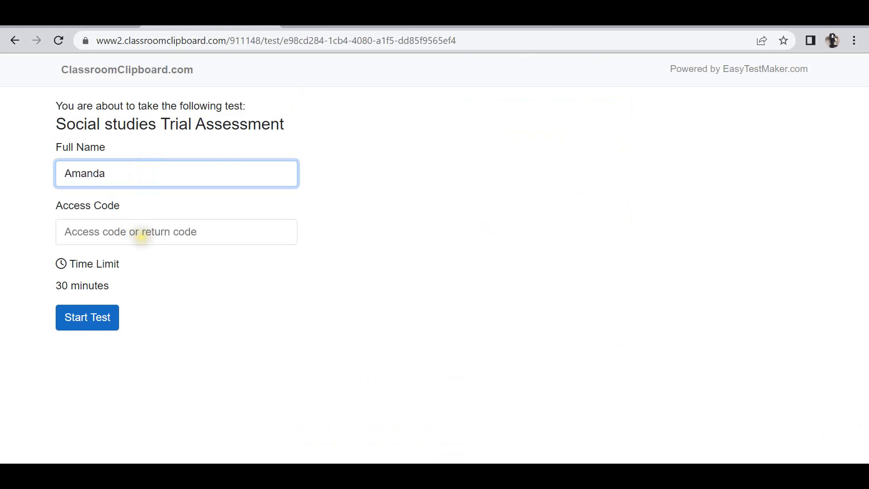
# Copy the access code from the trial assessment's published settings page in EasyTestMaker
pyautogui.click(84, 6)
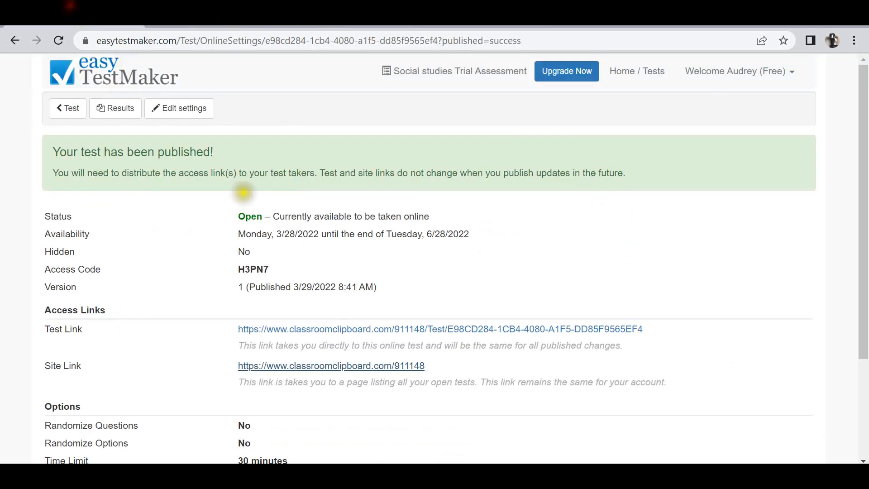
pyautogui.moveTo(867, 254); pyautogui.dragTo(868, 114)
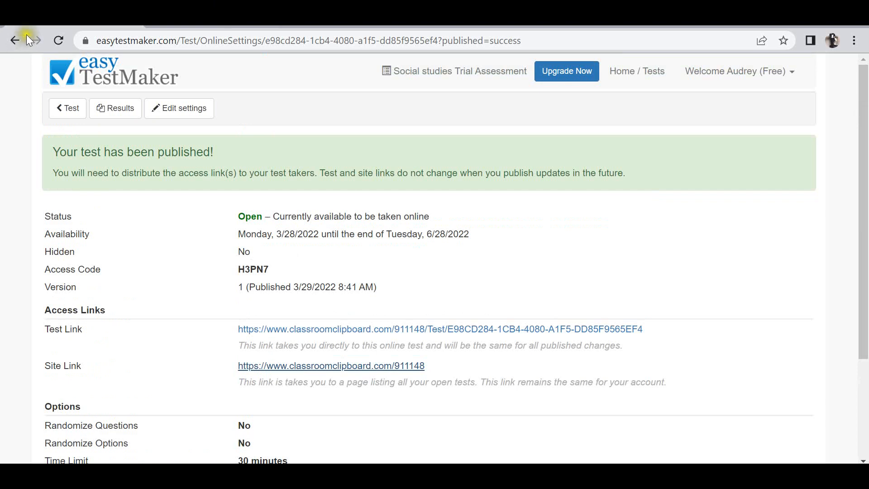
pyautogui.click(14, 39)
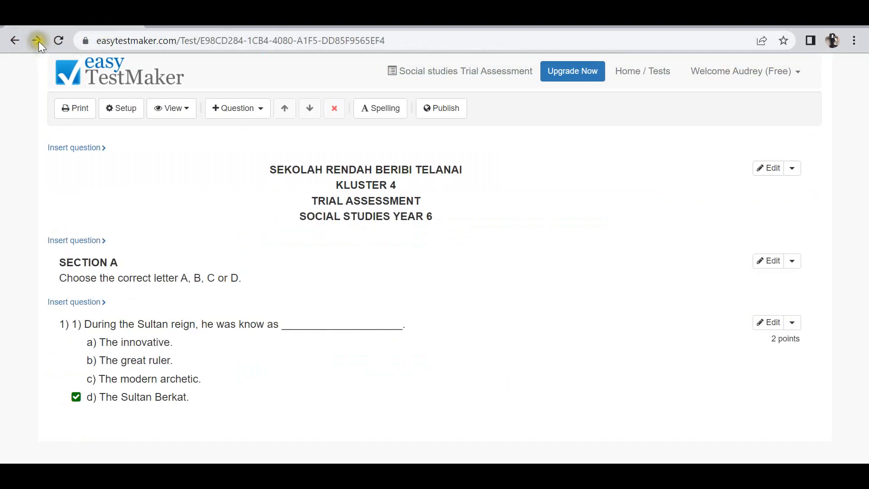
pyautogui.click(38, 41)
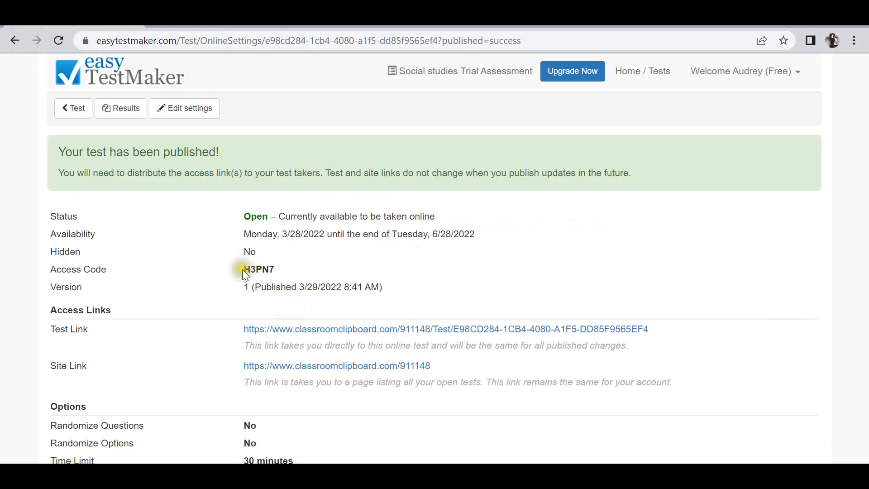
pyautogui.moveTo(243, 270); pyautogui.dragTo(276, 270)
pyautogui.hotkey('ctrl', 'c')
# Paste the access code into the Access Code field of the Social studies Trial Assessment and start the test
pyautogui.click(233, 5)
pyautogui.click(213, 229)
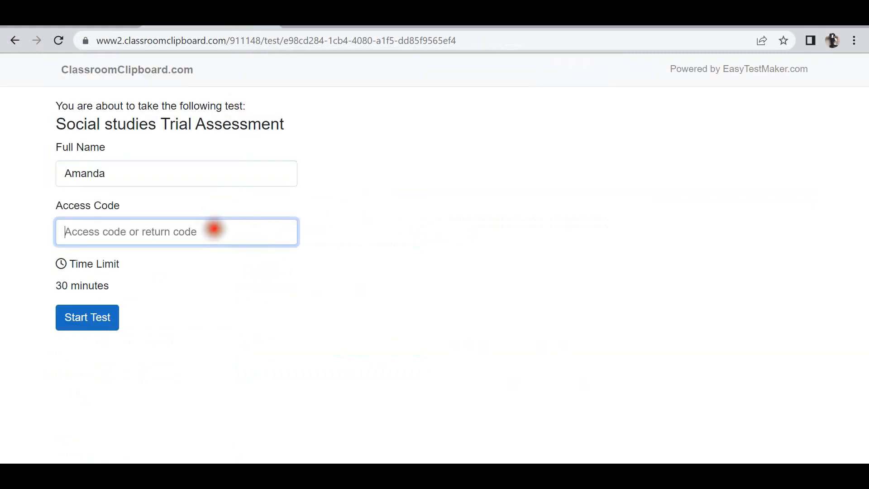
pyautogui.hotkey('ctrl', 'v')
pyautogui.click(94, 325)
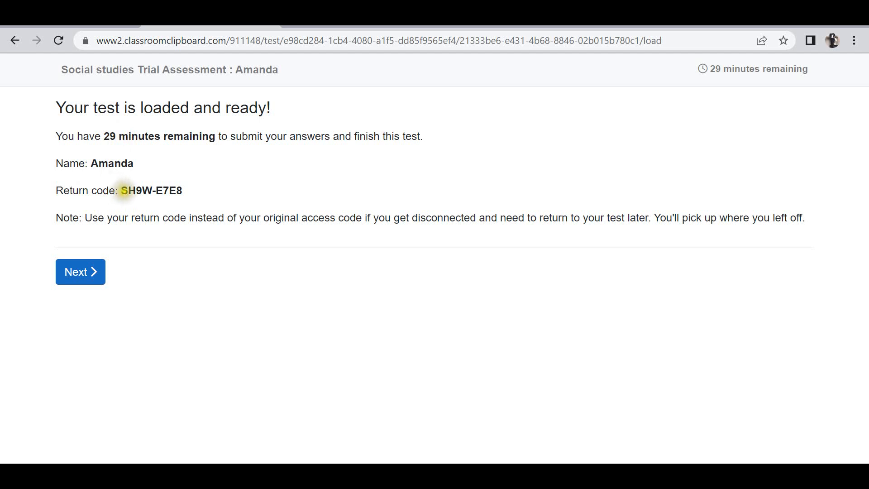
# Highlight the return code and the word "disconnected" in the note, and check the Access Code field on the Social Studies First Assessment 2022 start page
pyautogui.moveTo(122, 190); pyautogui.dragTo(192, 189)
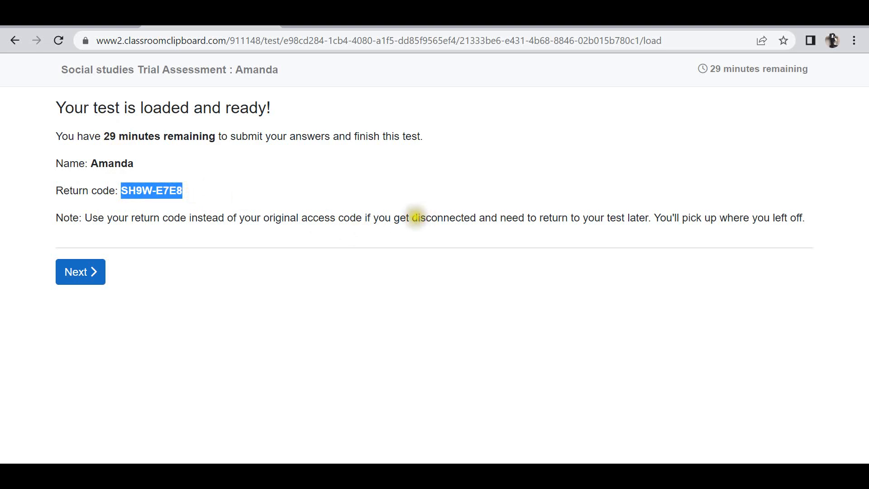
pyautogui.moveTo(412, 218); pyautogui.dragTo(480, 218)
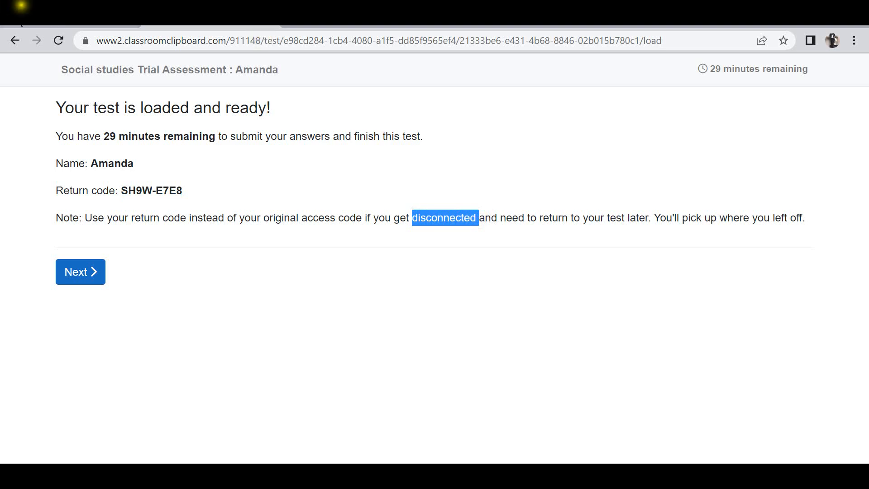
pyautogui.click(64, 21)
pyautogui.click(648, 11)
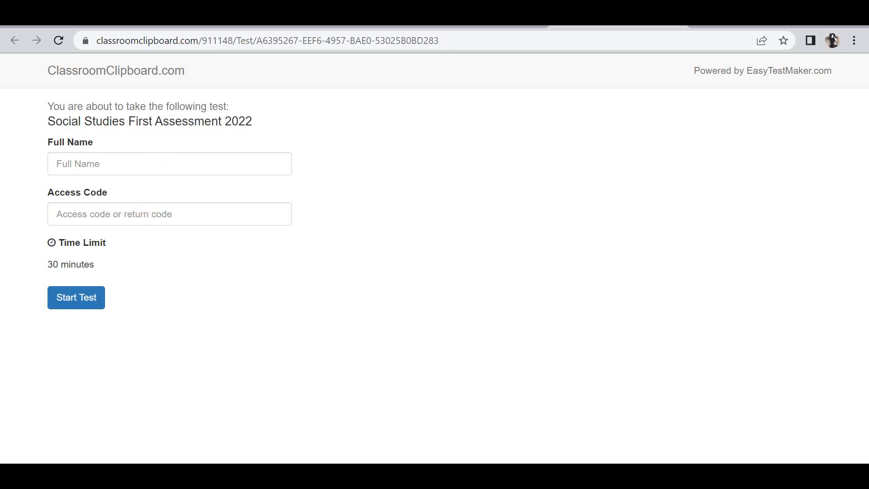
pyautogui.click(142, 213)
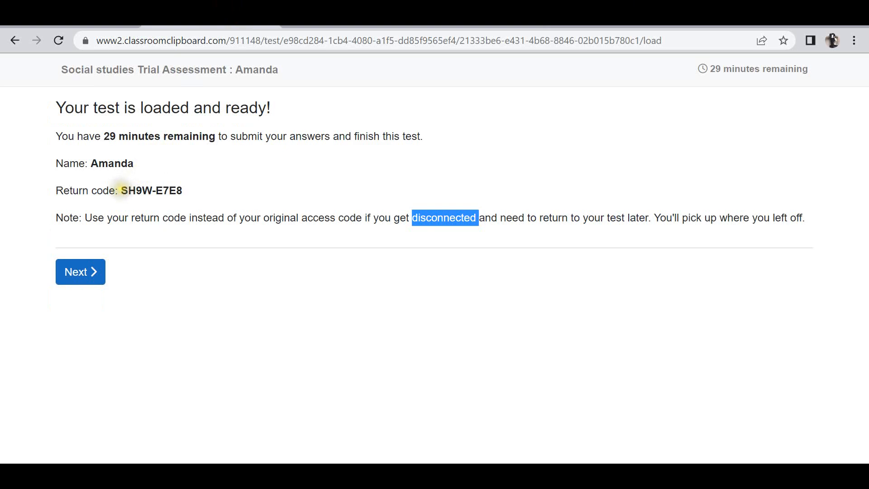
# Copy the return code from the loaded trial test and paste it into the Access Code field of Social Studies First Assessment 2022
pyautogui.moveTo(122, 190); pyautogui.dragTo(182, 192)
pyautogui.hotkey('ctrl', 'c')
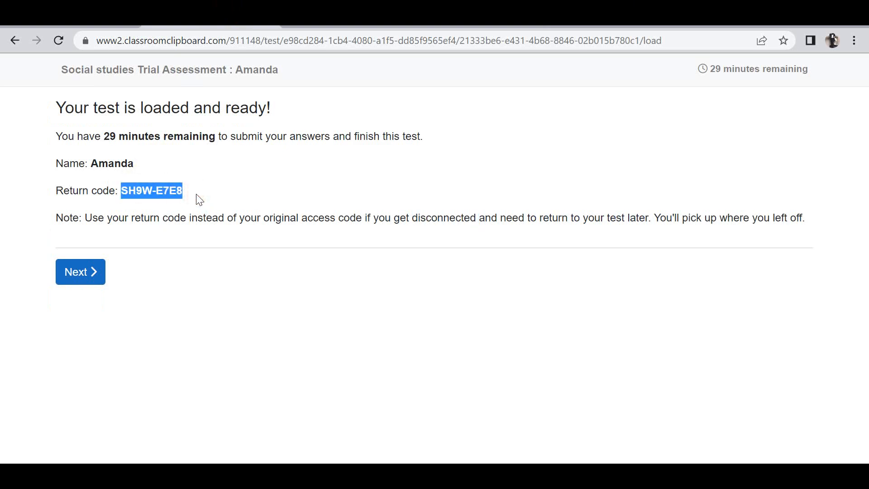
pyautogui.click(599, 5)
pyautogui.click(213, 222)
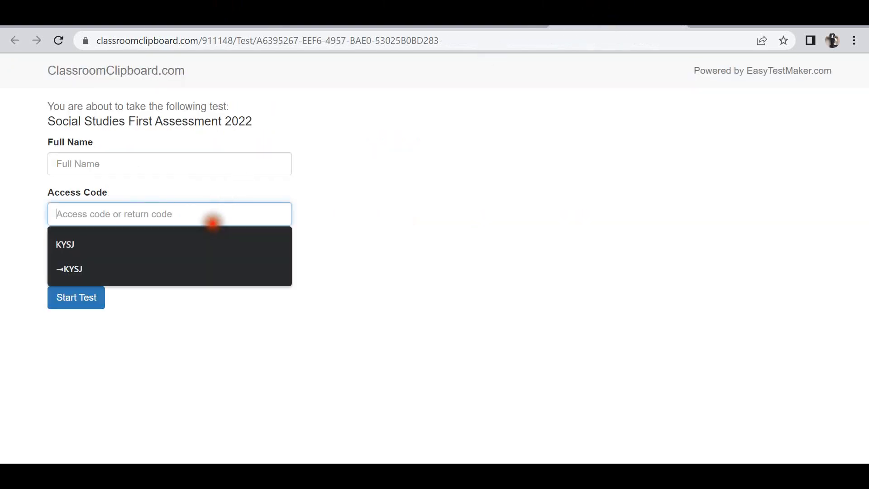
pyautogui.hotkey('ctrl', 'v')
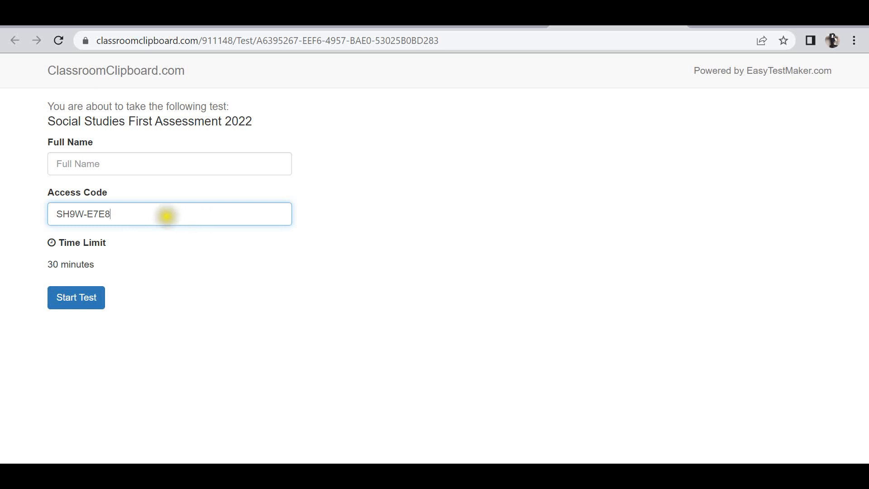
pyautogui.click(167, 216)
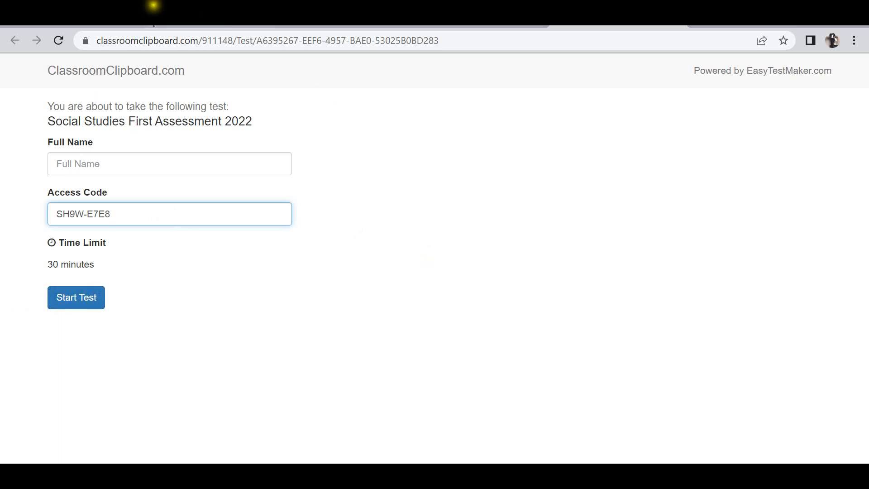
pyautogui.press('Return')
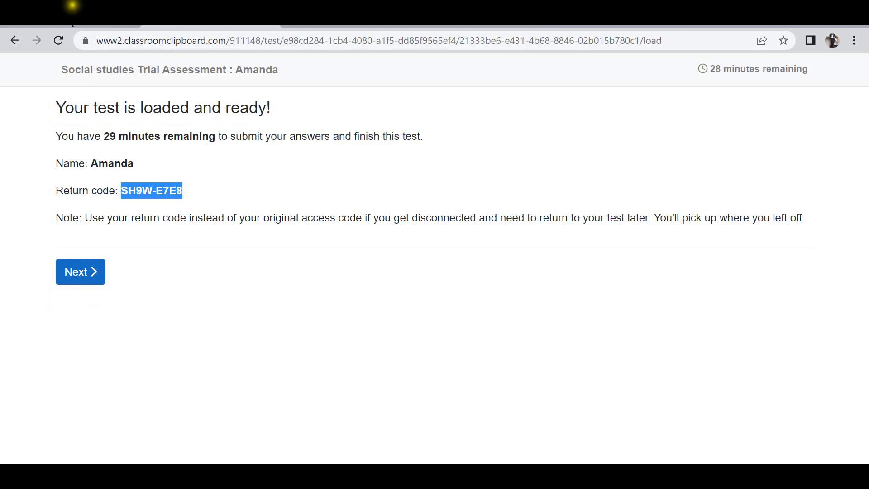
# Return to the tests list in EasyTestMaker and open the student results for Social Studies First Assessment 2022
pyautogui.click(71, 11)
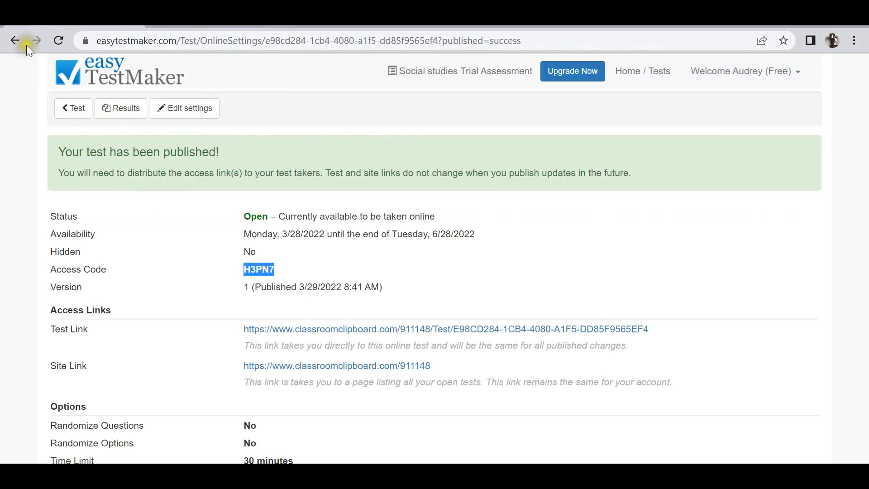
pyautogui.click(12, 41)
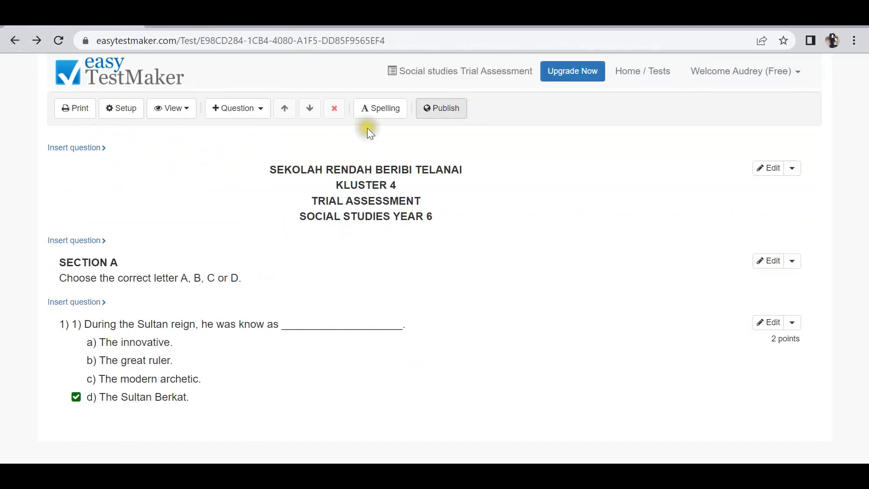
pyautogui.click(632, 78)
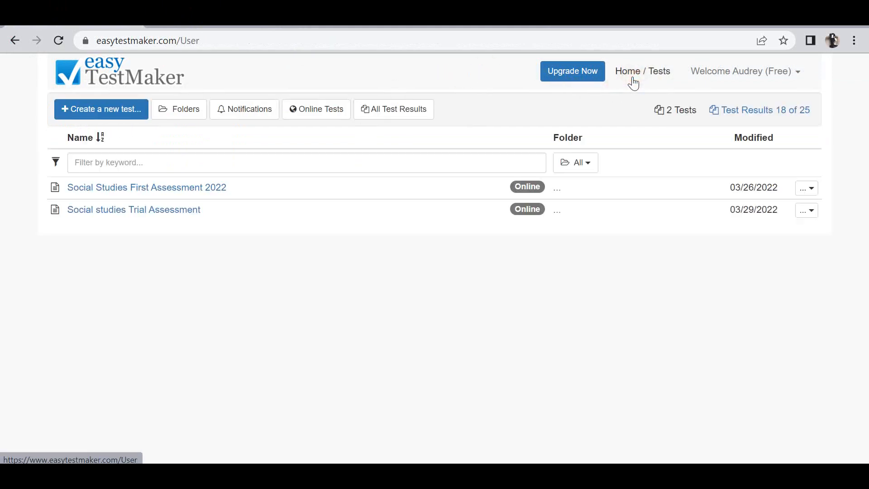
pyautogui.click(807, 188)
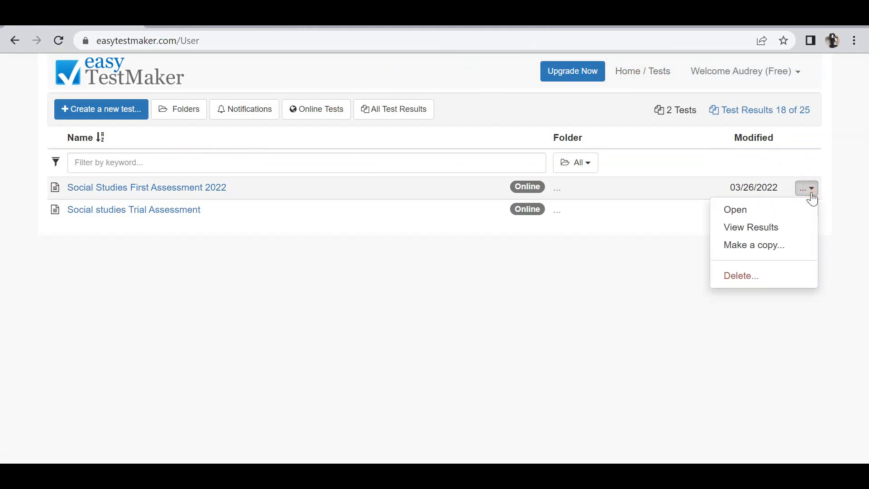
pyautogui.click(767, 227)
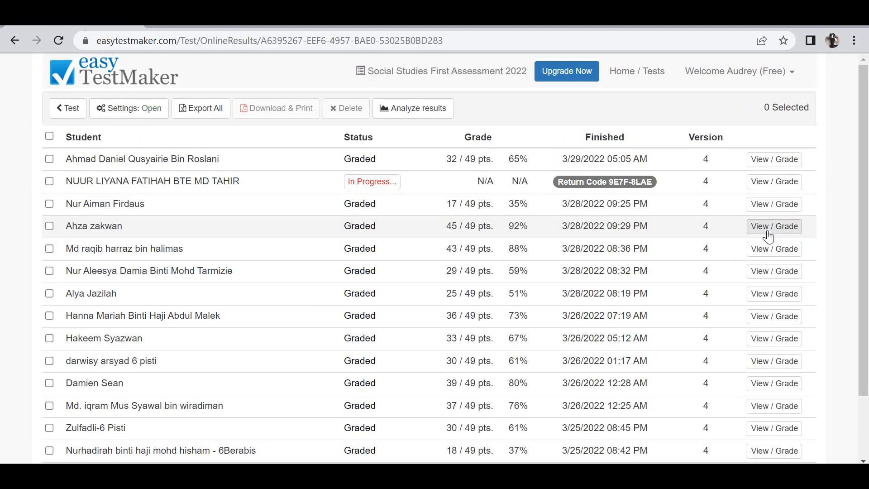
# Select the in-progress student's result and highlight the return code in its row
pyautogui.click(49, 181)
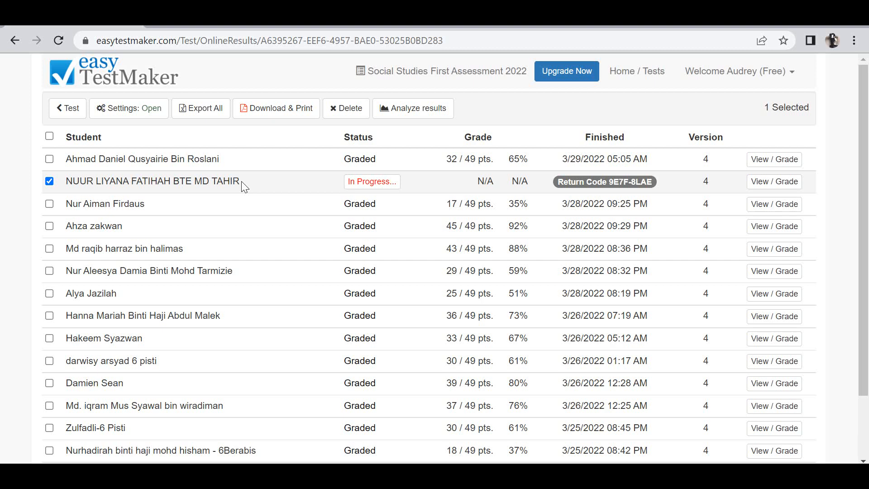
pyautogui.doubleClick(600, 181)
pyautogui.moveTo(607, 182); pyautogui.dragTo(658, 180)
pyautogui.click(74, 203)
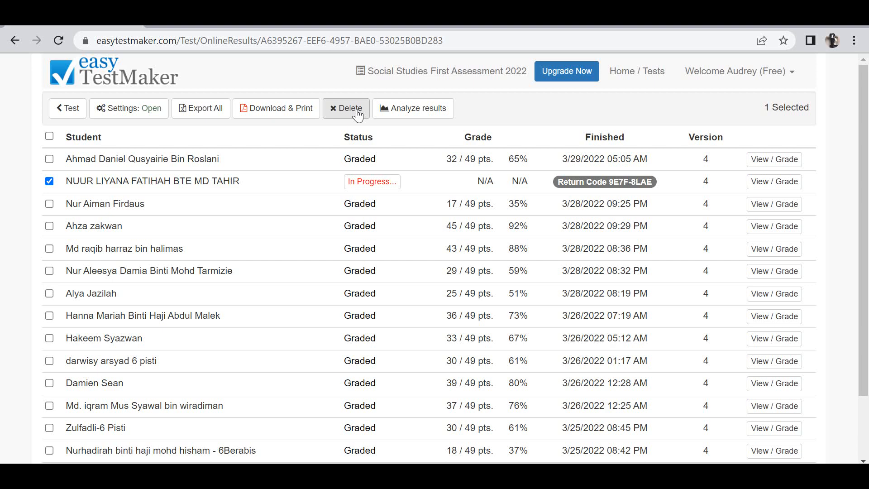
# Select all student results, highlight the selected count, and clear the whole selection
pyautogui.click(49, 136)
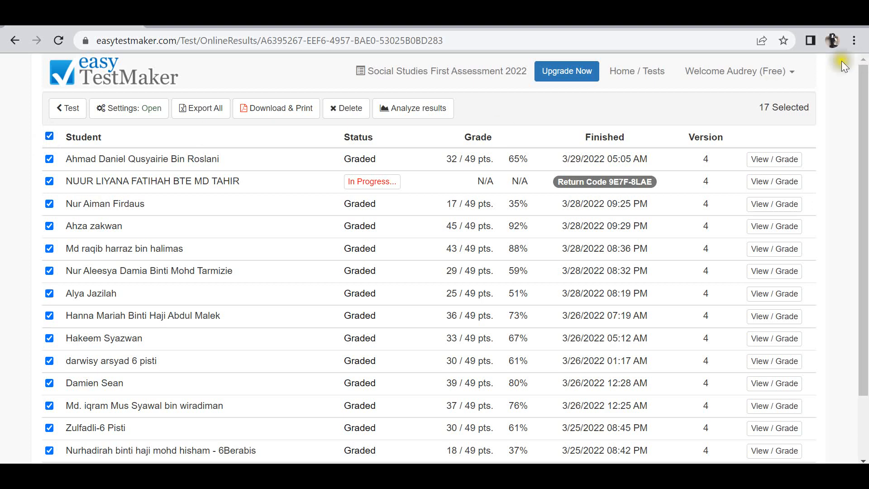
pyautogui.doubleClick(764, 107)
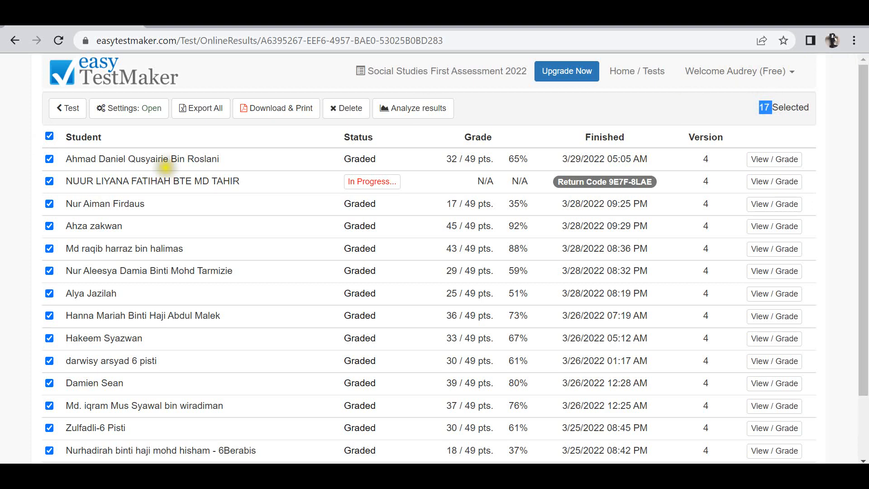
pyautogui.click(14, 161)
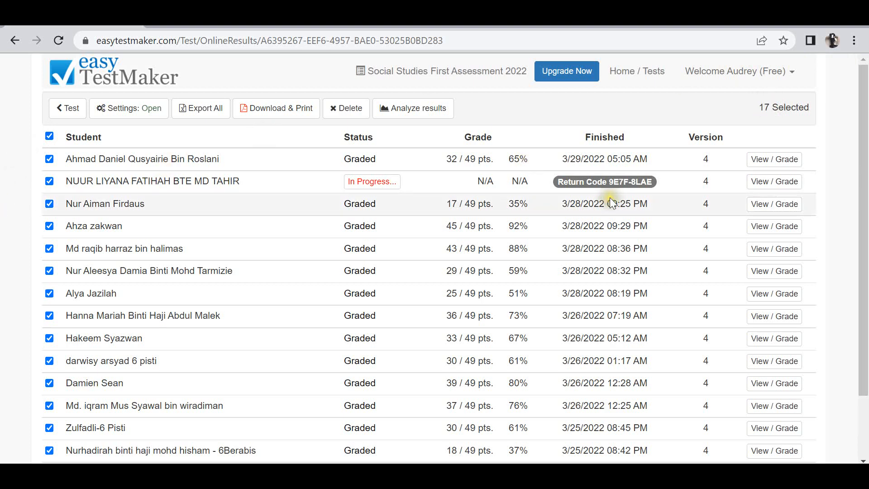
pyautogui.moveTo(779, 105); pyautogui.dragTo(777, 107)
pyautogui.click(761, 107)
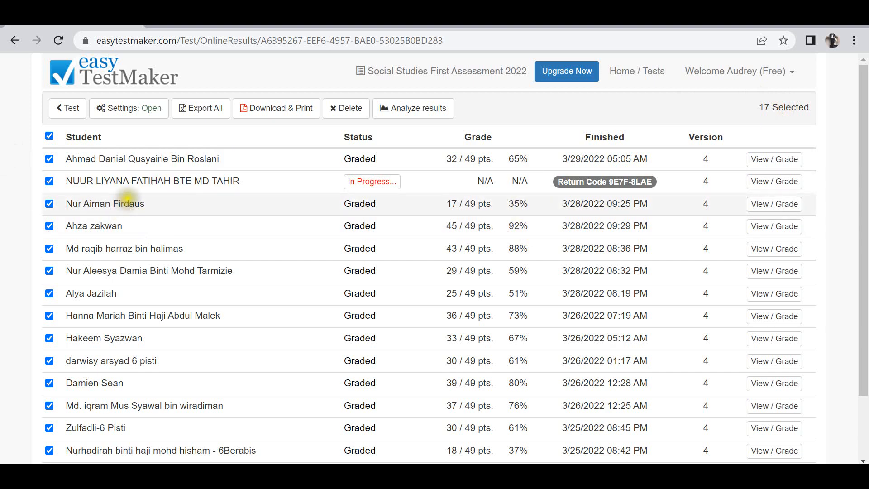
pyautogui.click(50, 135)
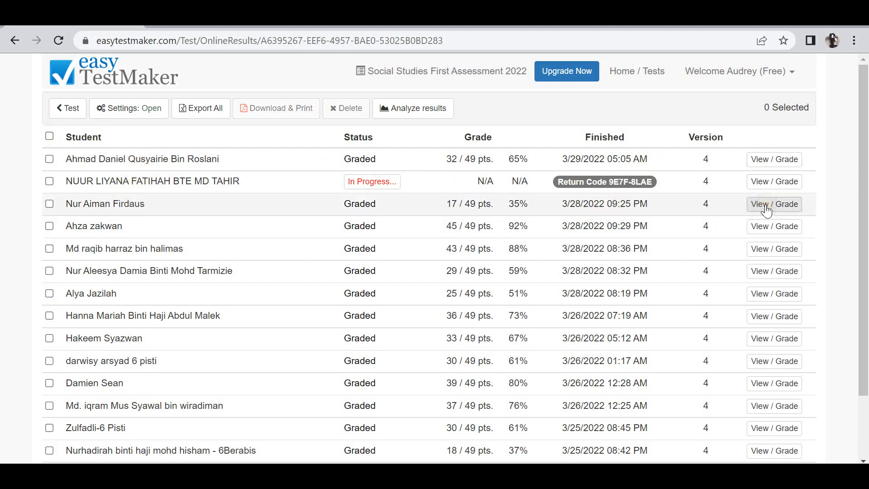
# Delete the in-progress student's test result from the Social Studies First Assessment 2022 results
pyautogui.moveTo(508, 204); pyautogui.dragTo(527, 202)
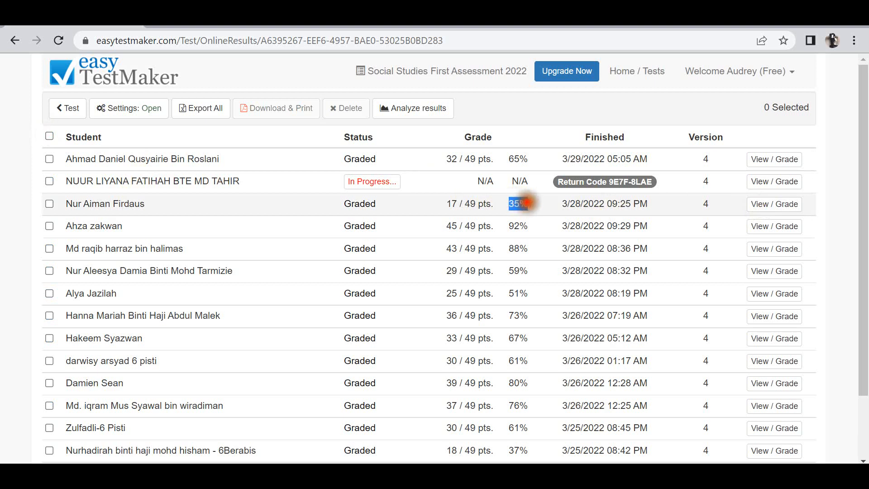
pyautogui.click(49, 181)
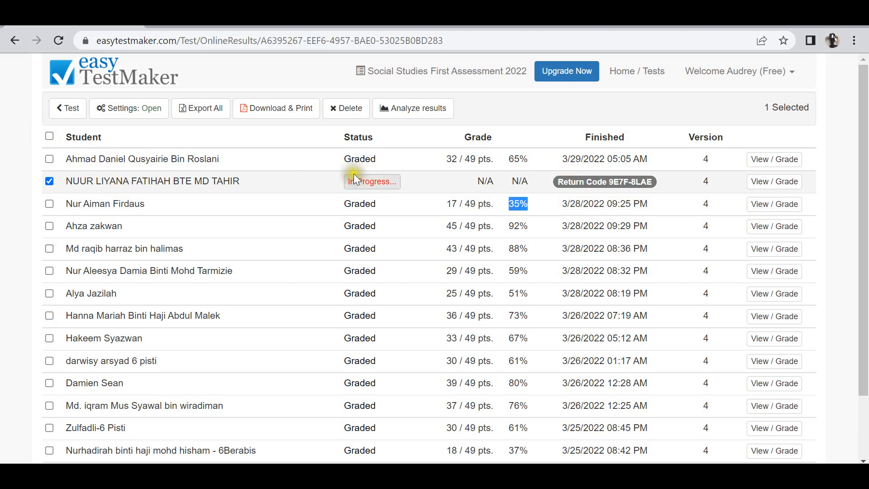
pyautogui.click(341, 108)
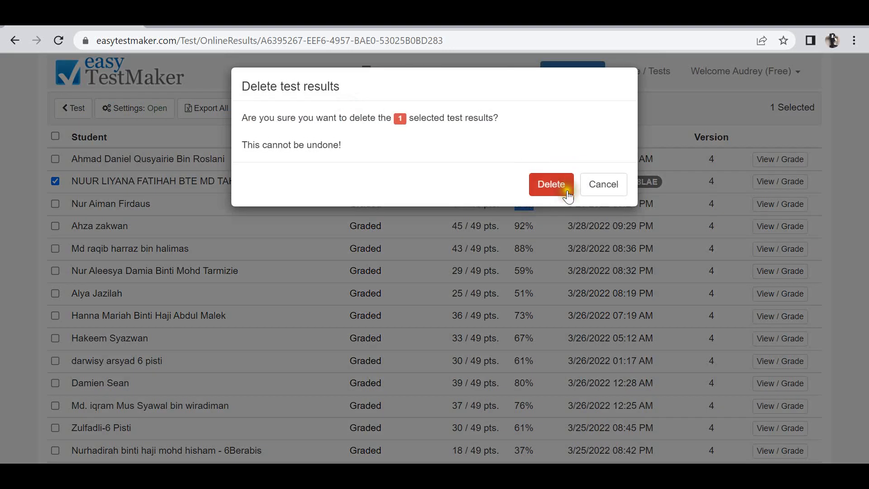
pyautogui.click(555, 188)
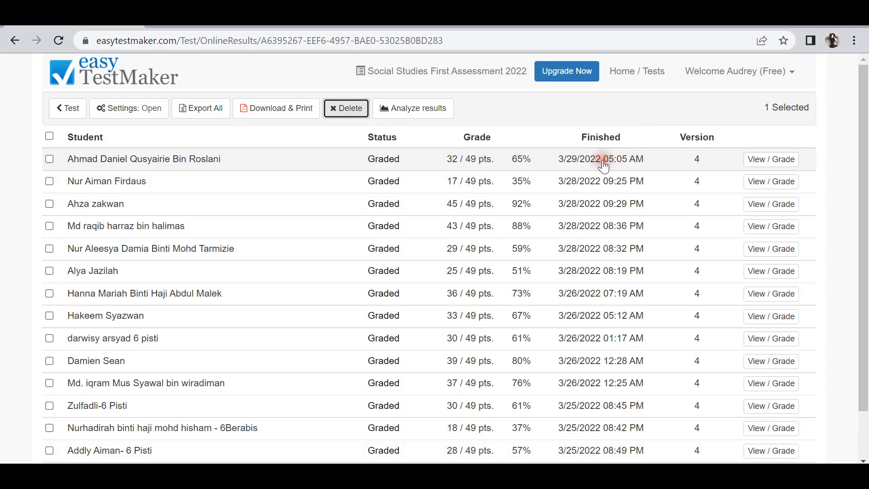
pyautogui.click(606, 158)
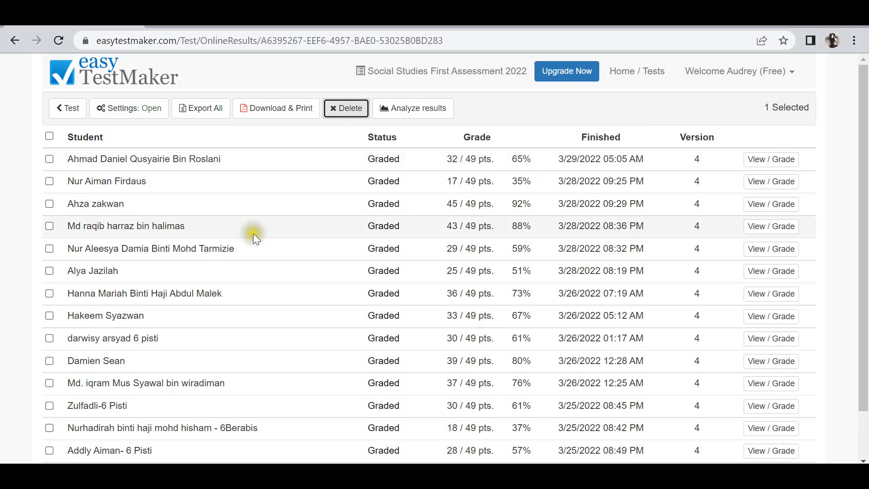
# Select all remaining results and open the last listed student's answered test for viewing and grading
pyautogui.click(49, 136)
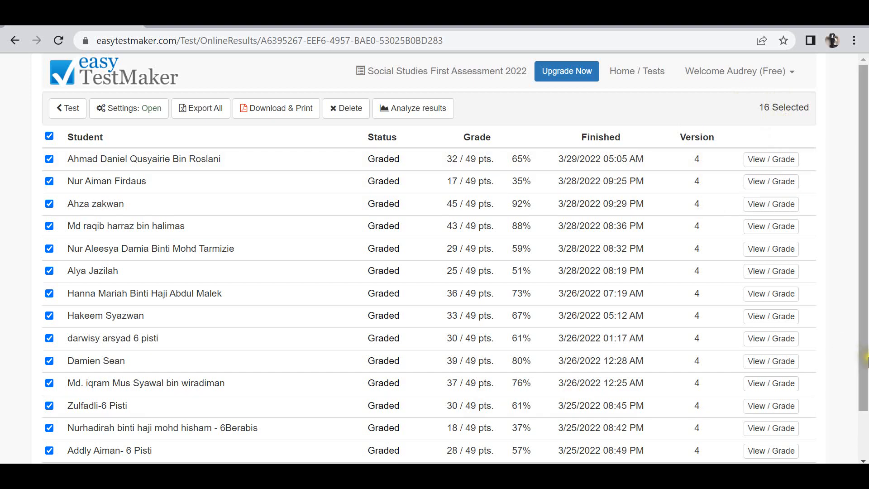
pyautogui.scroll(-2, 709, 214)
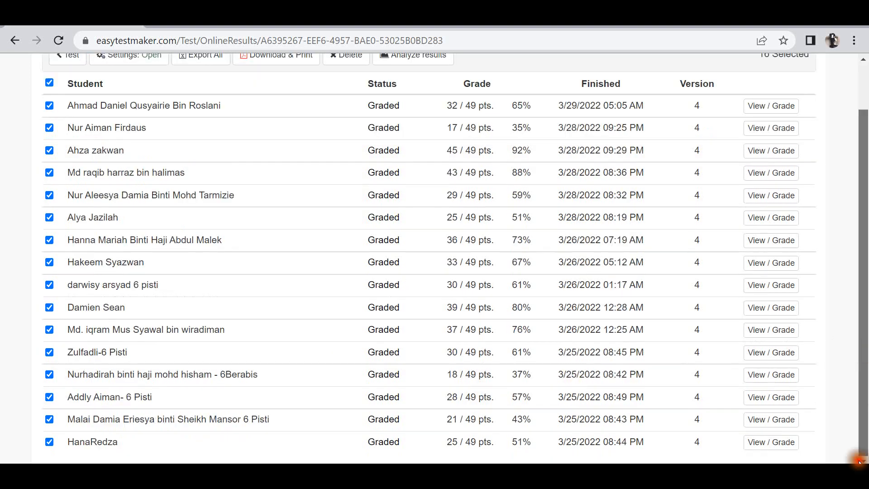
pyautogui.click(772, 445)
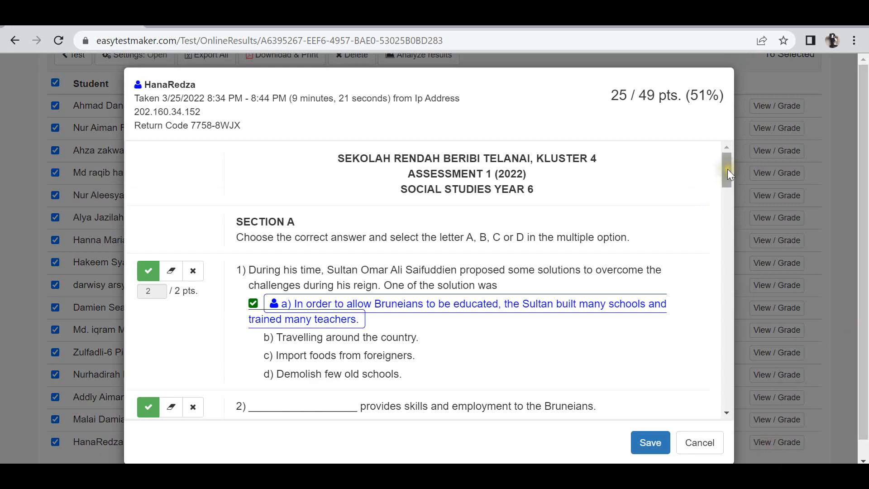
pyautogui.moveTo(727, 170); pyautogui.dragTo(744, 81)
pyautogui.click(854, 40)
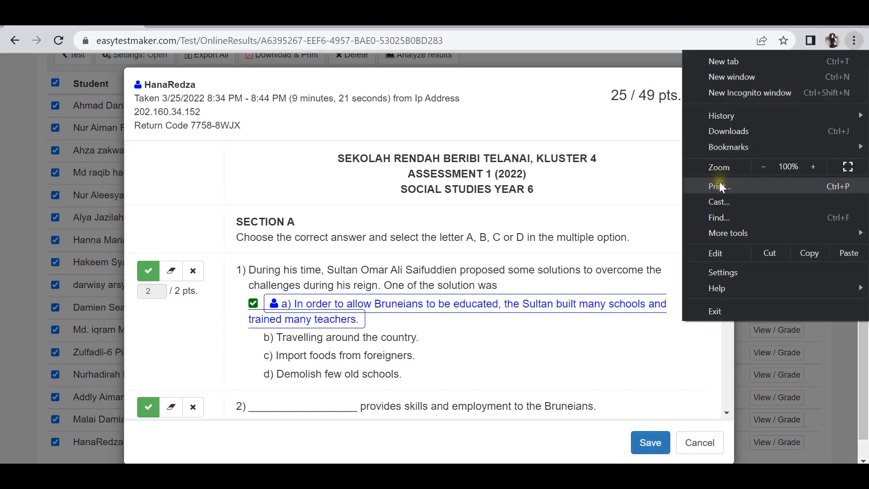
pyautogui.click(593, 161)
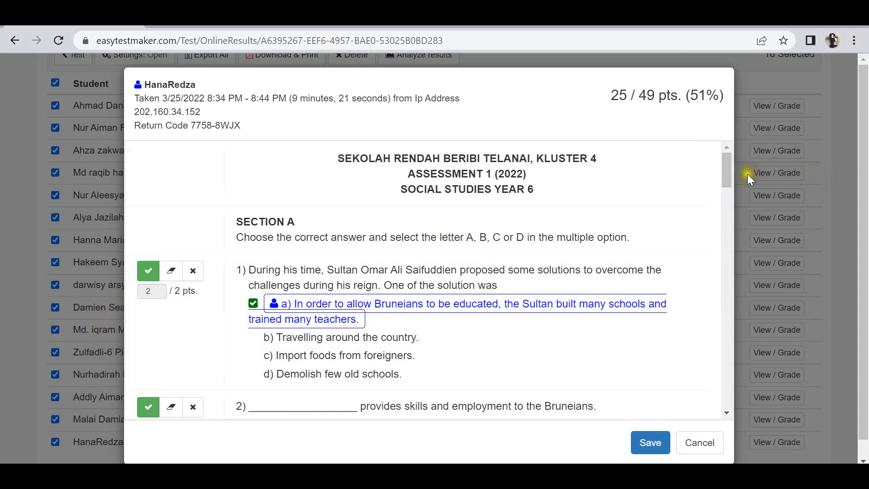
# Switch question 1 of the student's test to partial credit and mark it incorrect
pyautogui.click(150, 291)
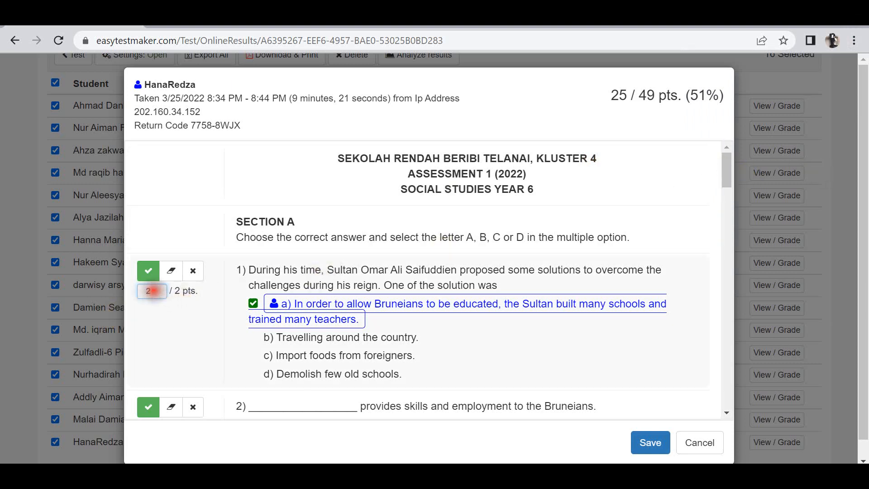
pyautogui.click(173, 273)
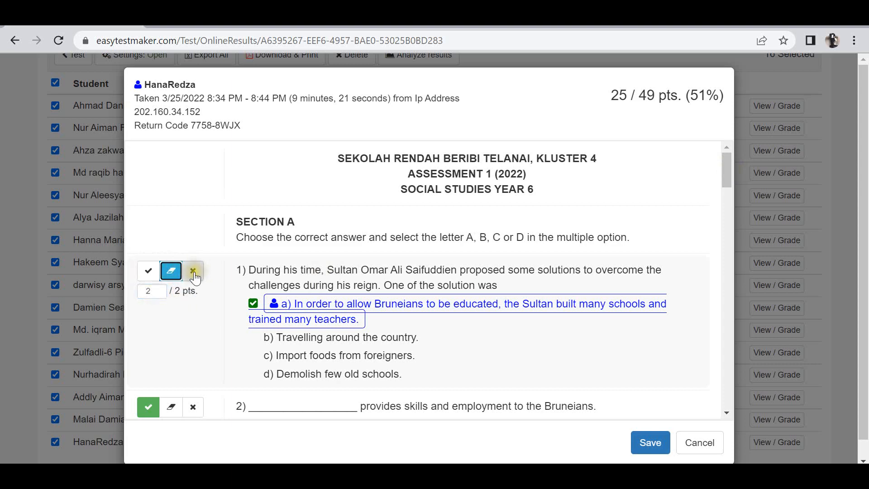
pyautogui.click(193, 273)
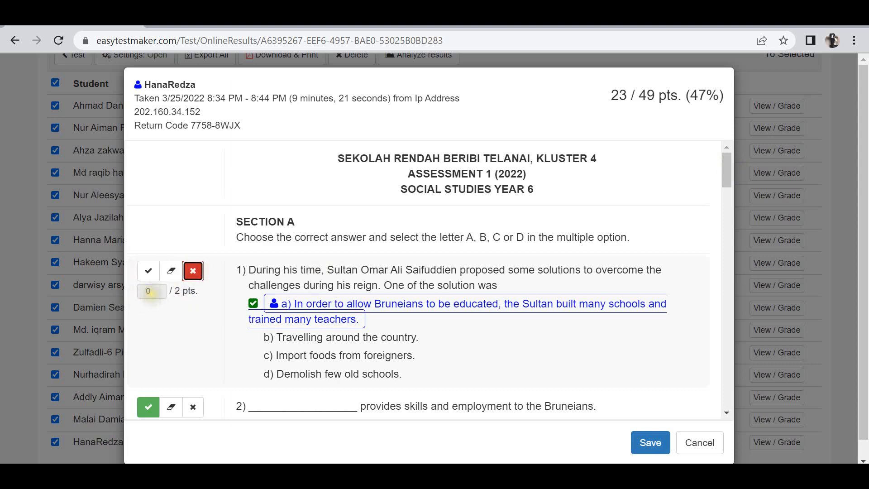
pyautogui.click(150, 292)
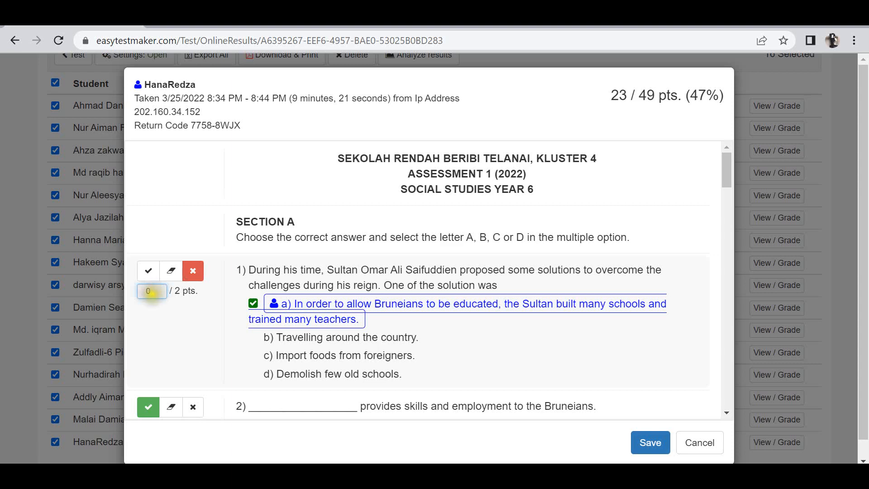
# Try giving question 1 partial credit of 3 points, and mark the answer correct again
pyautogui.click(171, 271)
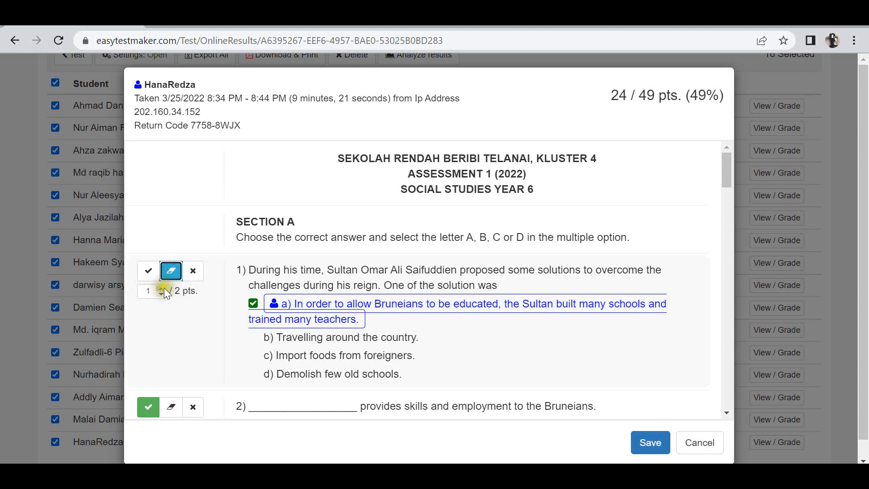
pyautogui.click(162, 288)
pyautogui.click(161, 288)
pyautogui.click(161, 287)
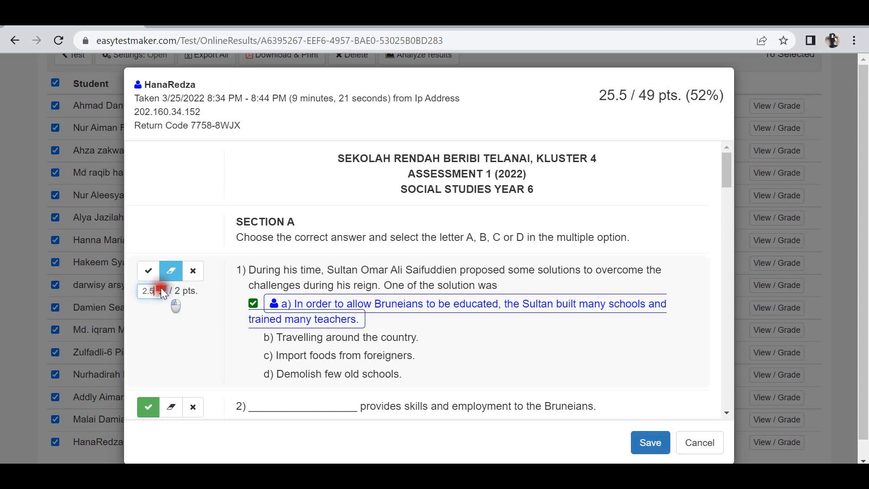
pyautogui.click(161, 288)
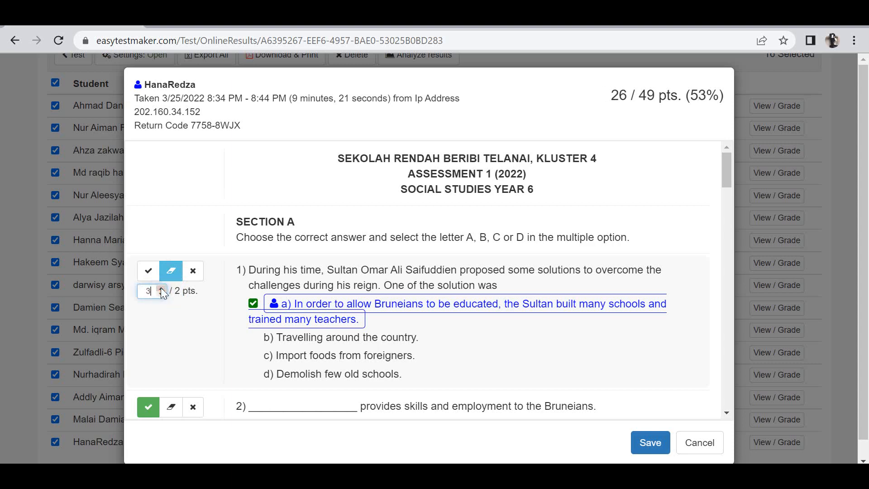
pyautogui.click(149, 271)
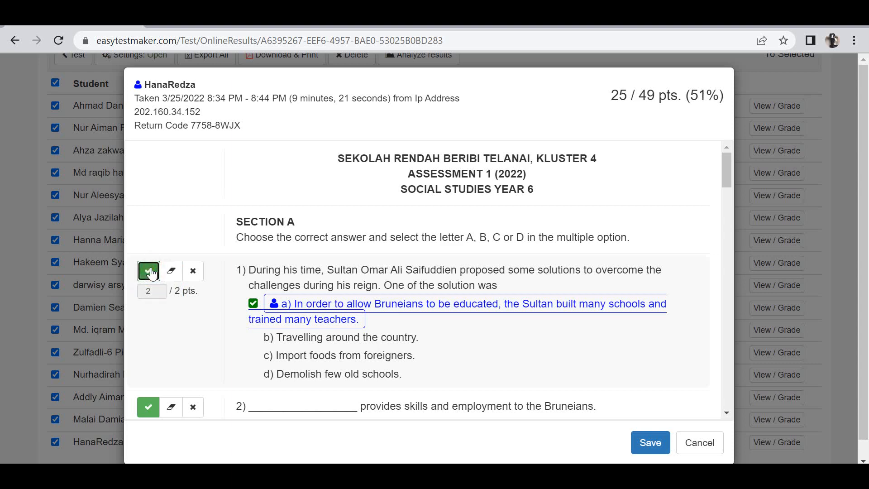
# Mark question 1 of the student's test incorrect and try its points value
pyautogui.click(152, 290)
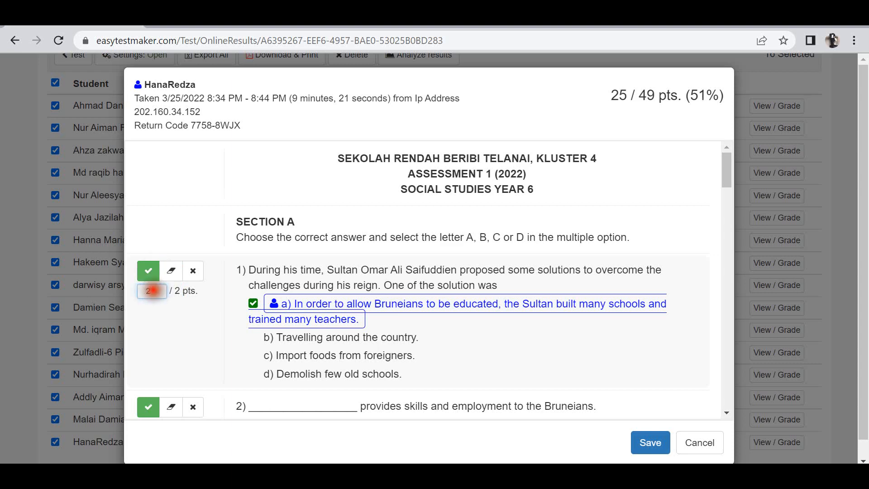
pyautogui.click(193, 271)
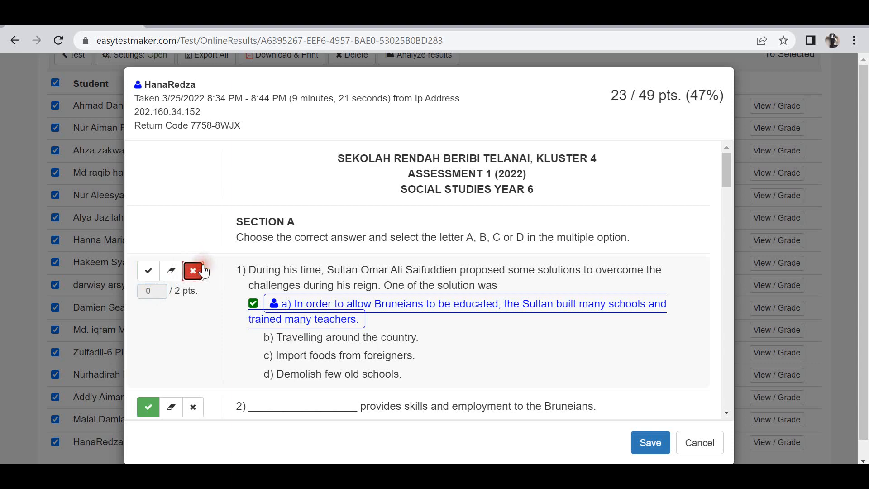
pyautogui.click(149, 291)
# Give question 1 partial credit of 3 points and save the student's grade
pyautogui.click(171, 271)
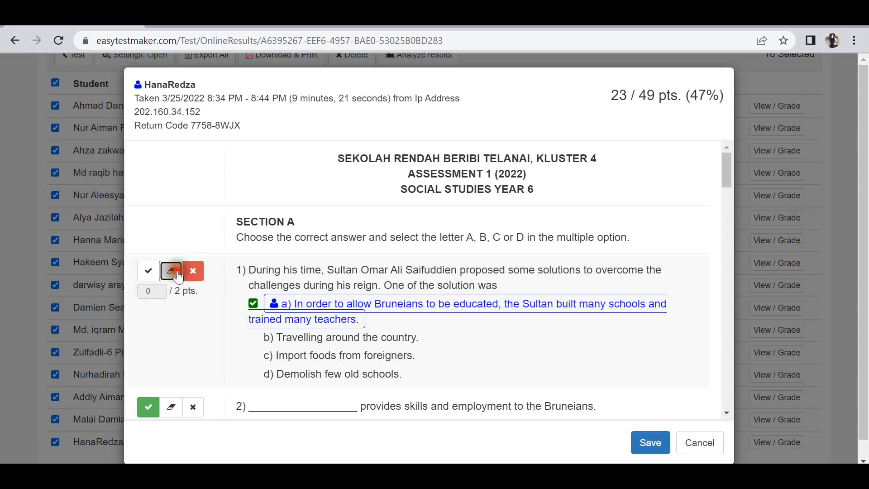
pyautogui.click(160, 288)
pyautogui.click(160, 287)
pyautogui.click(160, 288)
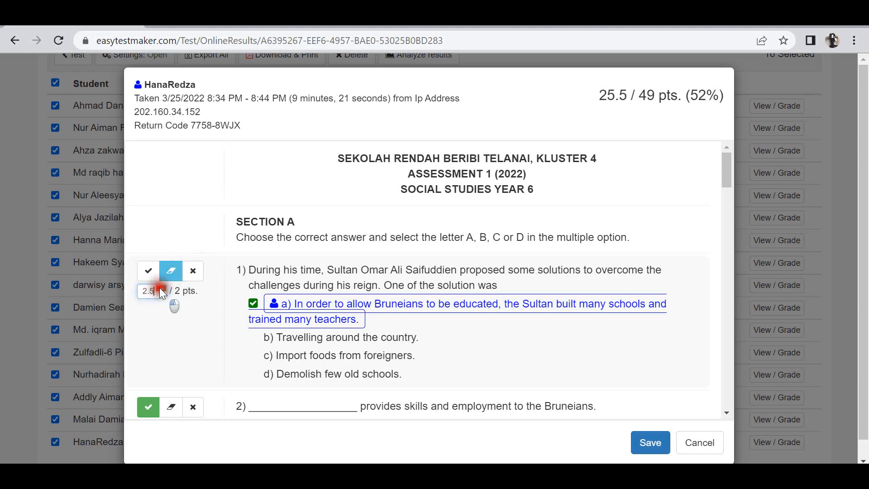
pyautogui.click(160, 287)
pyautogui.click(160, 288)
pyautogui.click(160, 292)
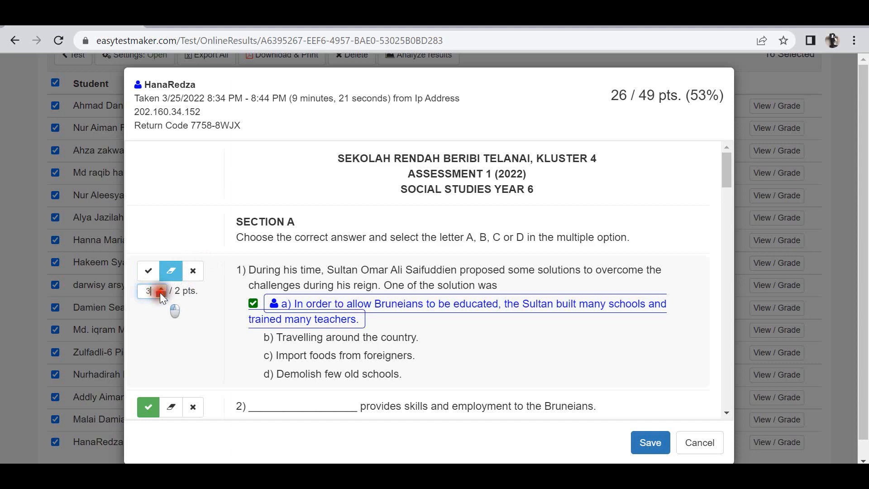
pyautogui.click(151, 290)
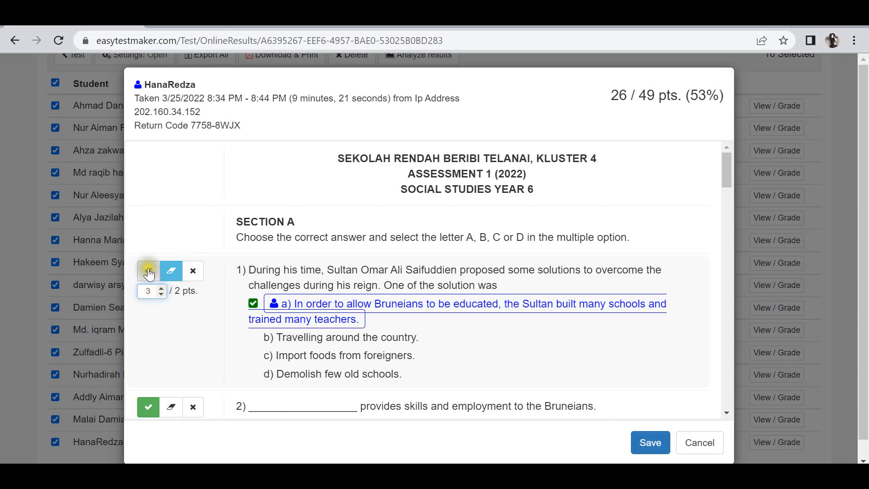
pyautogui.click(651, 441)
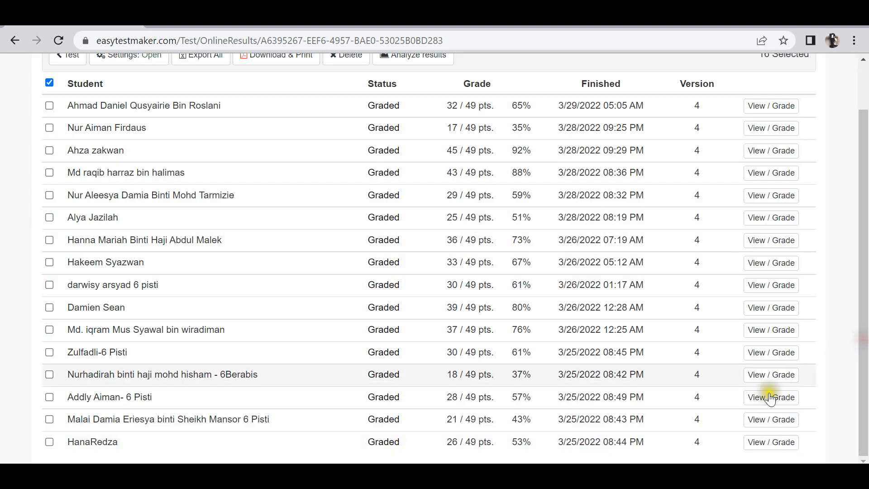
# Reopen the last listed student's test, regrade question 1 with partial credit of 2 points, and save the grade
pyautogui.click(768, 445)
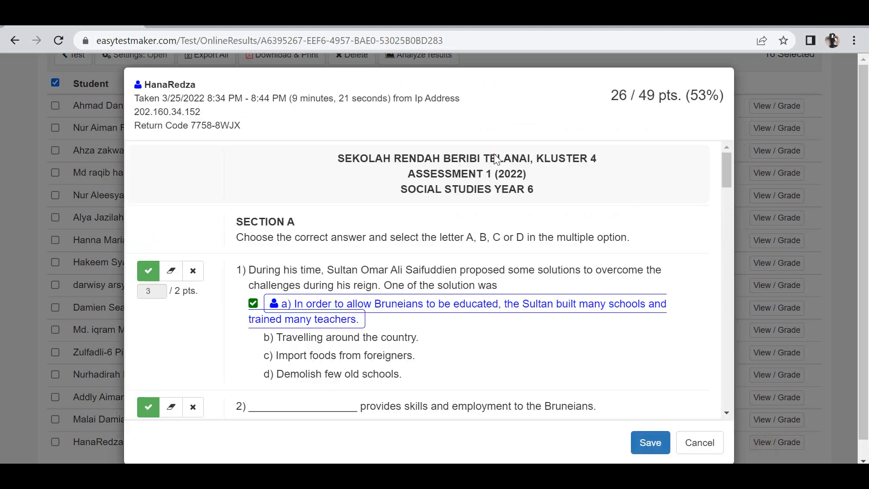
pyautogui.click(152, 291)
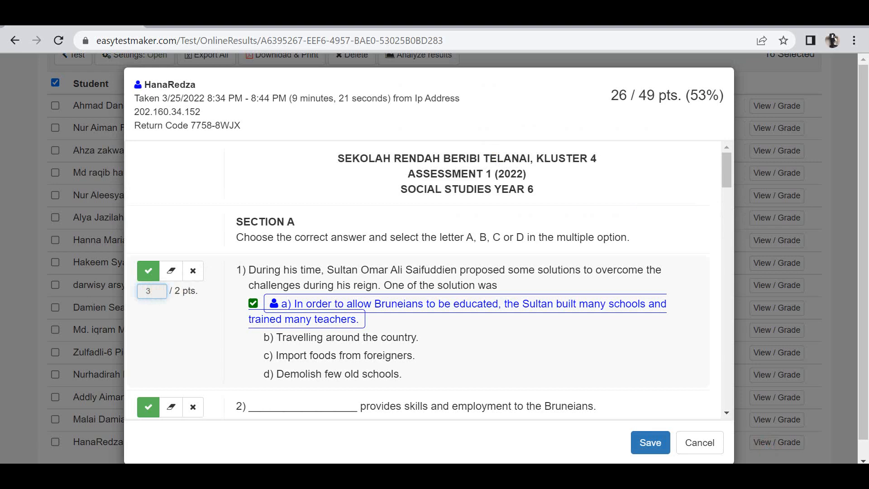
pyautogui.click(153, 291)
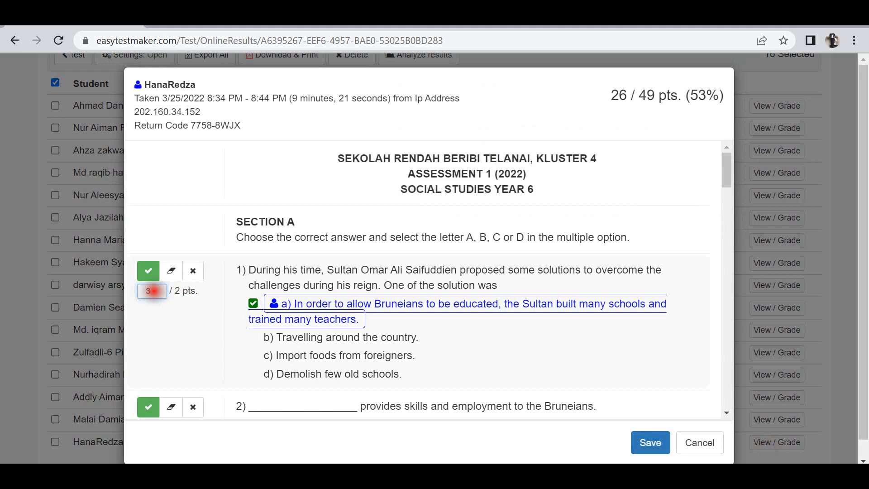
pyautogui.click(193, 271)
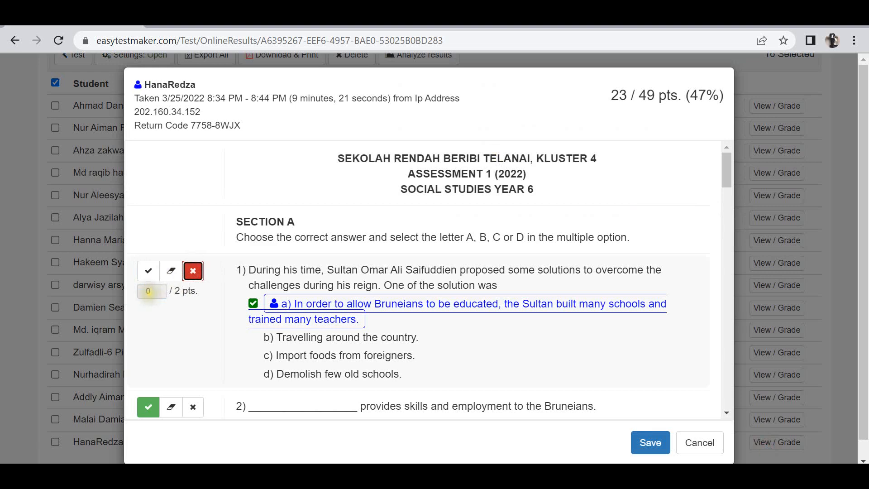
pyautogui.click(170, 271)
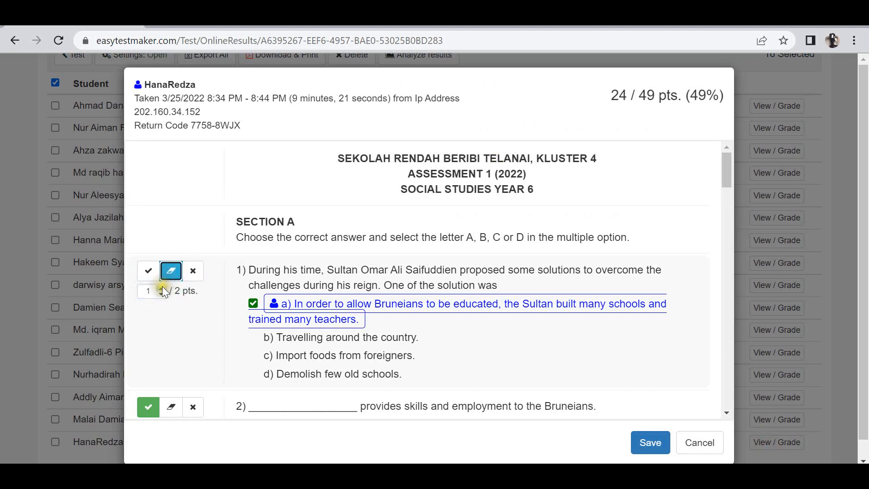
pyautogui.click(161, 289)
pyautogui.click(161, 289)
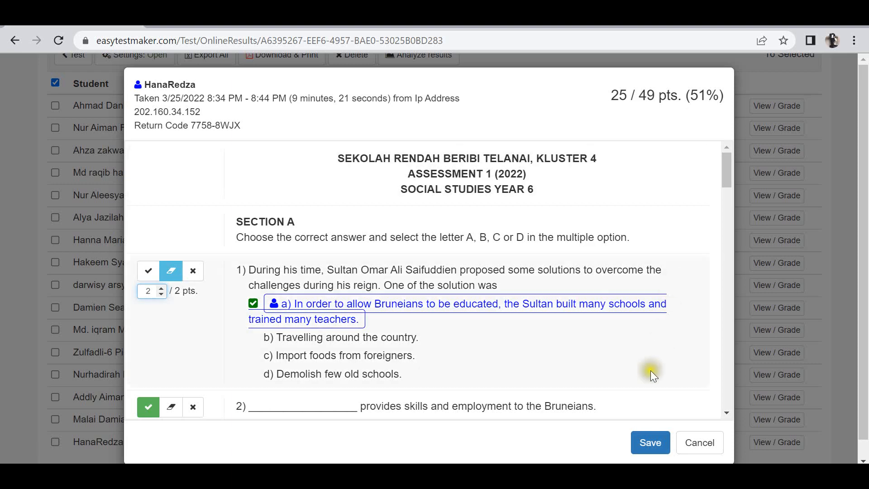
pyautogui.click(646, 443)
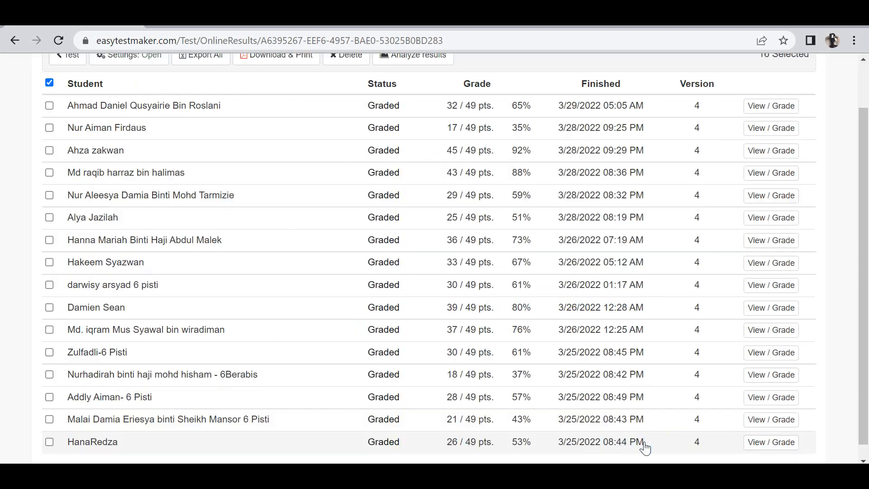
# Review the test's start page and the return code instruction image on the Year 6 Social Studies blog, and return to the online results
pyautogui.scroll(2, 864, 275)
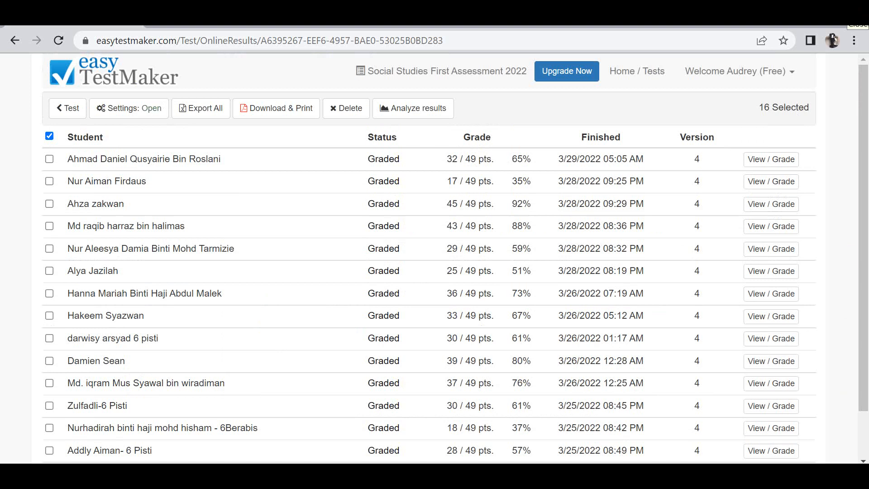
pyautogui.click(589, 7)
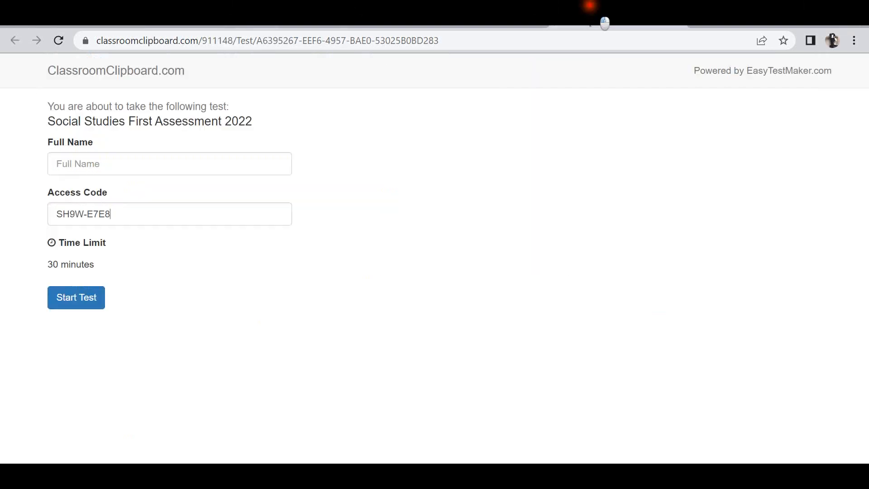
pyautogui.click(206, 24)
pyautogui.click(461, 5)
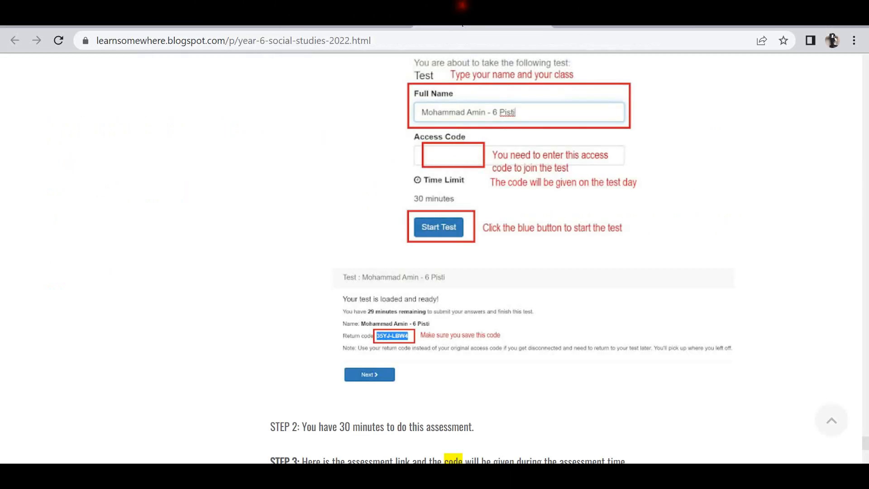
pyautogui.click(517, 337)
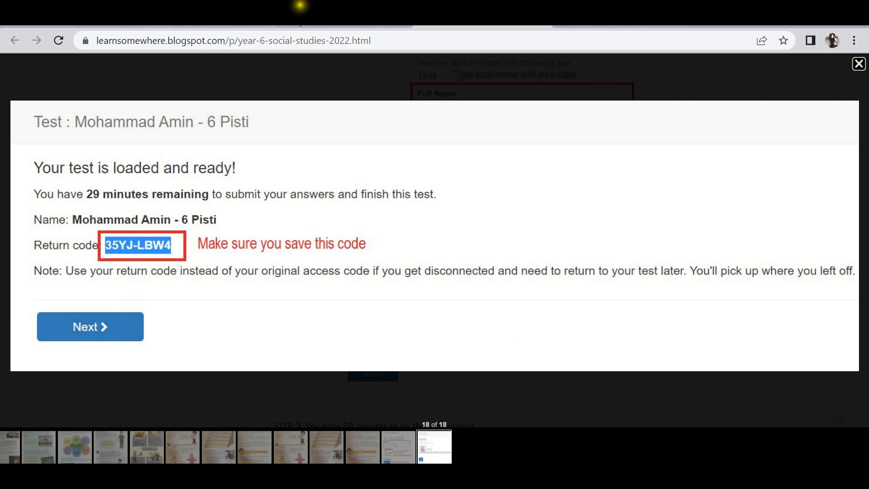
pyautogui.click(67, 25)
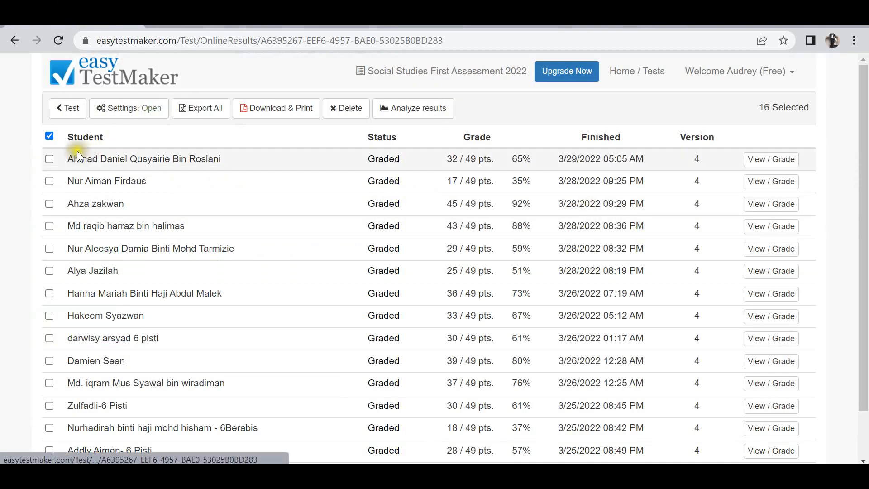
# View the account details with the contact and subscription information, and return to the list of tests
pyautogui.click(741, 72)
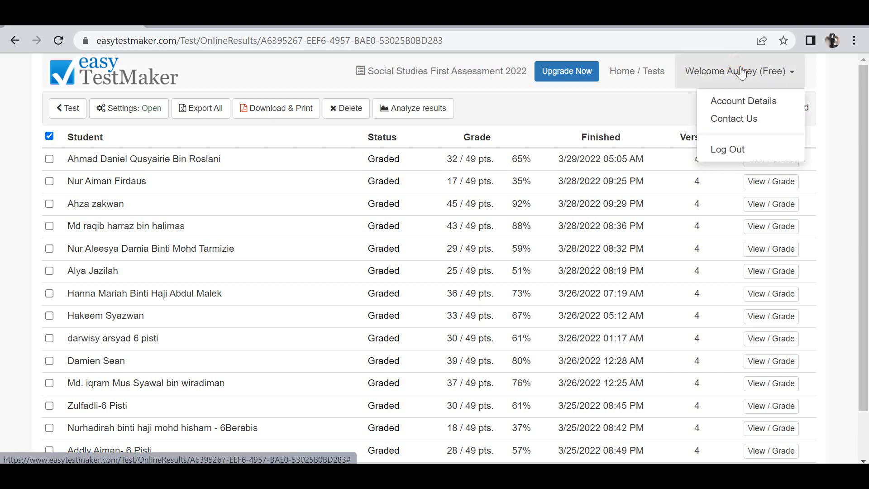
pyautogui.click(733, 102)
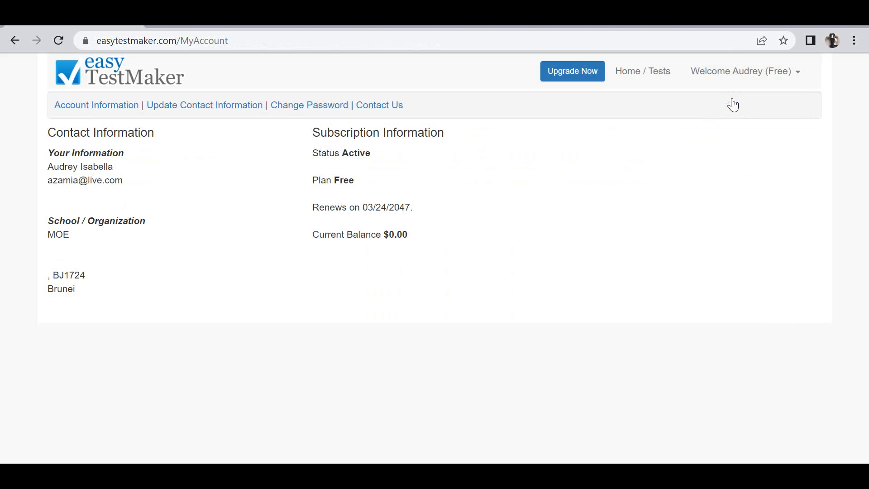
pyautogui.click(637, 77)
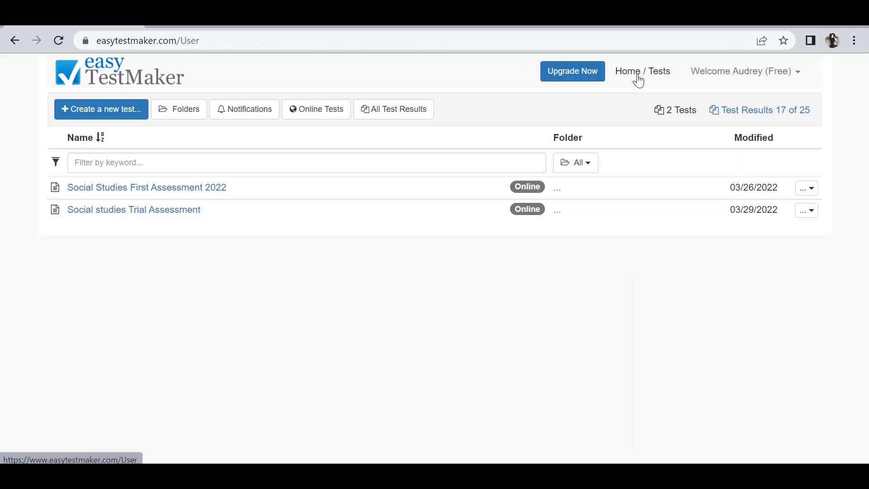
# Examine the Plus and Premium upgrade plans and show the additional options, including the optional offer code field
pyautogui.click(578, 74)
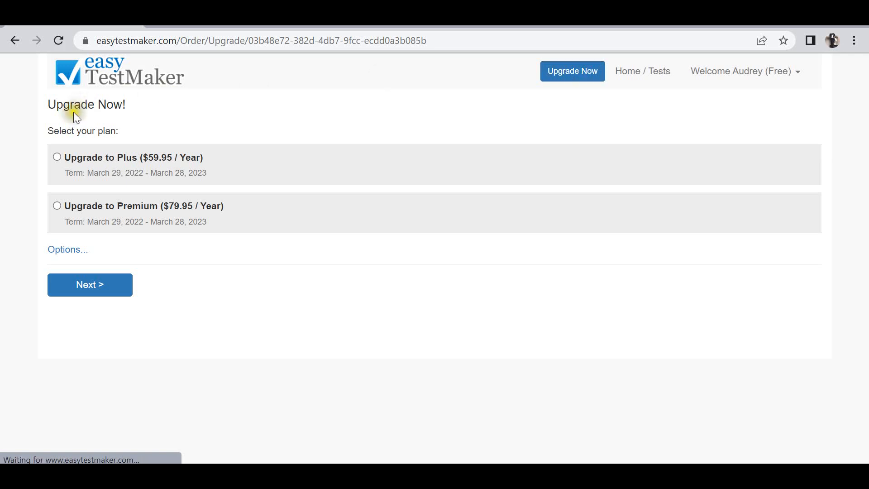
pyautogui.click(76, 256)
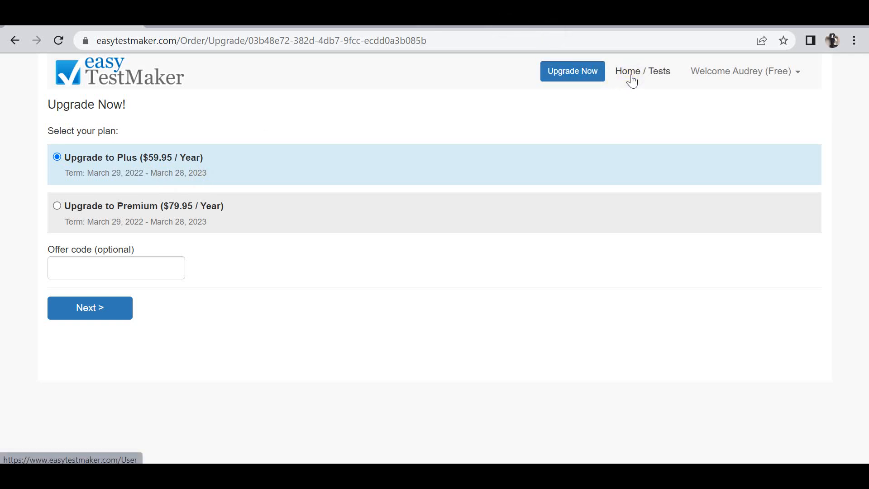
pyautogui.click(730, 73)
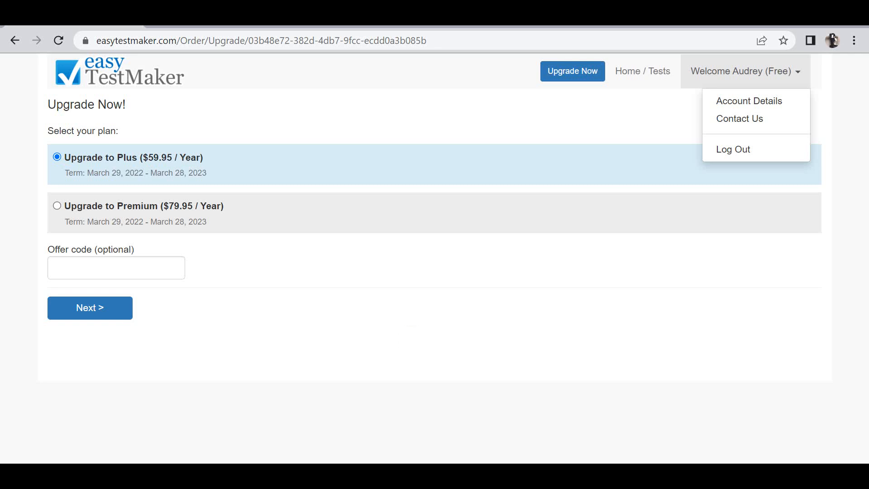
pyautogui.click(398, 473)
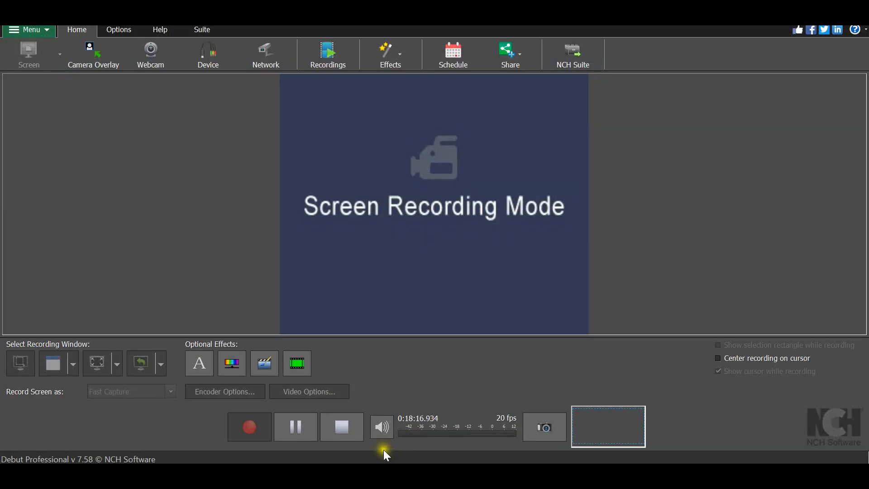